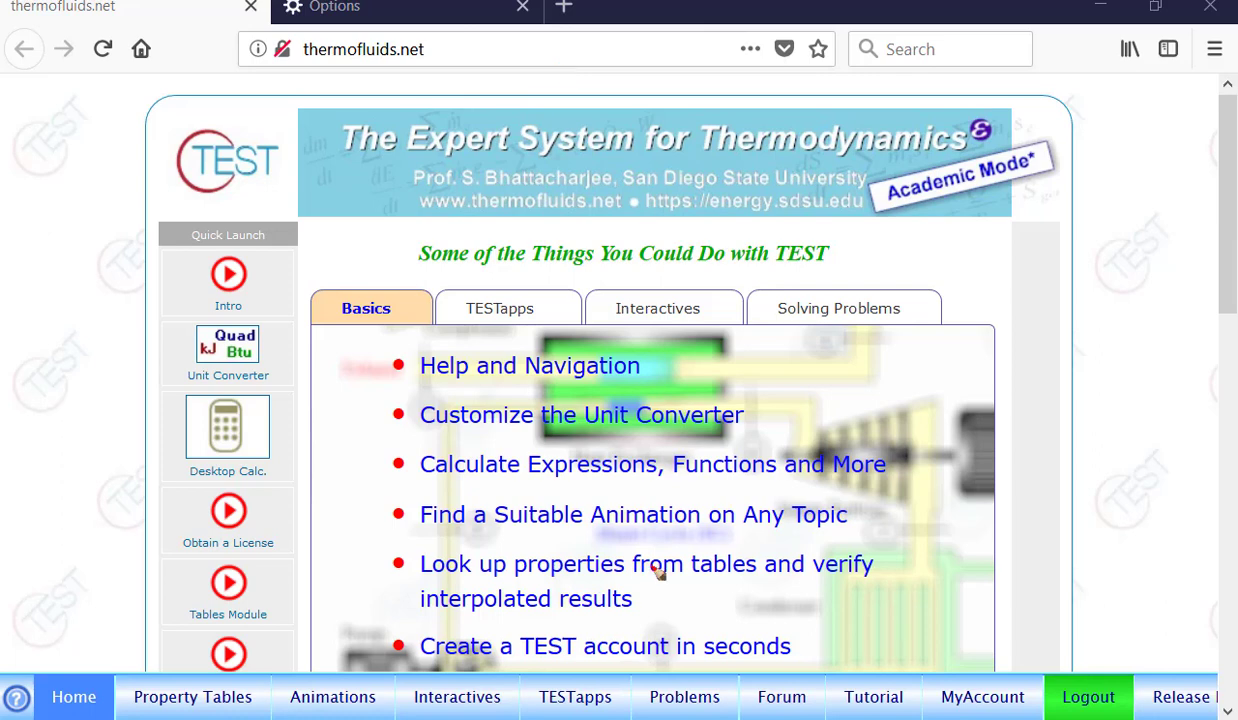
Mark the property tables section and interpolation-verification line in red, then open Property Tables
mouse_move(180, 676)
left_mouse_down()
mouse_move(135, 705)
mouse_move(195, 676)
left_mouse_up()
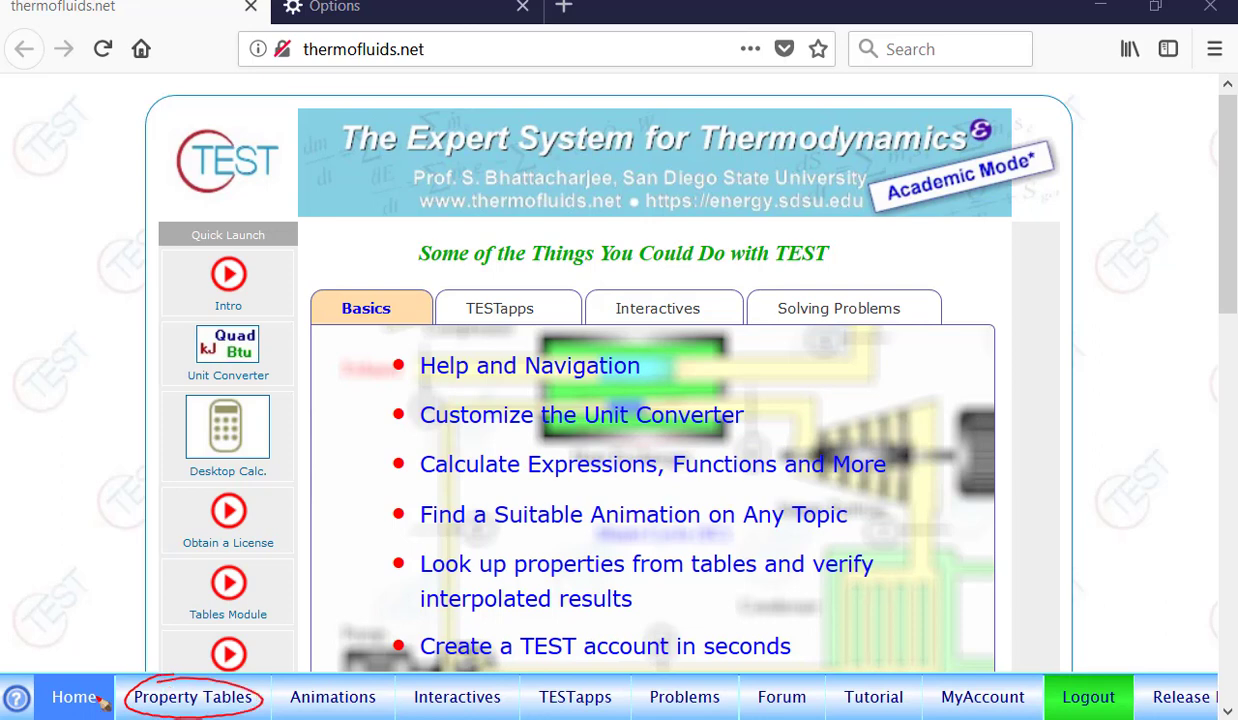
mouse_move(500, 550)
left_mouse_down()
mouse_move(595, 525)
mouse_move(465, 605)
mouse_move(500, 535)
left_mouse_up()
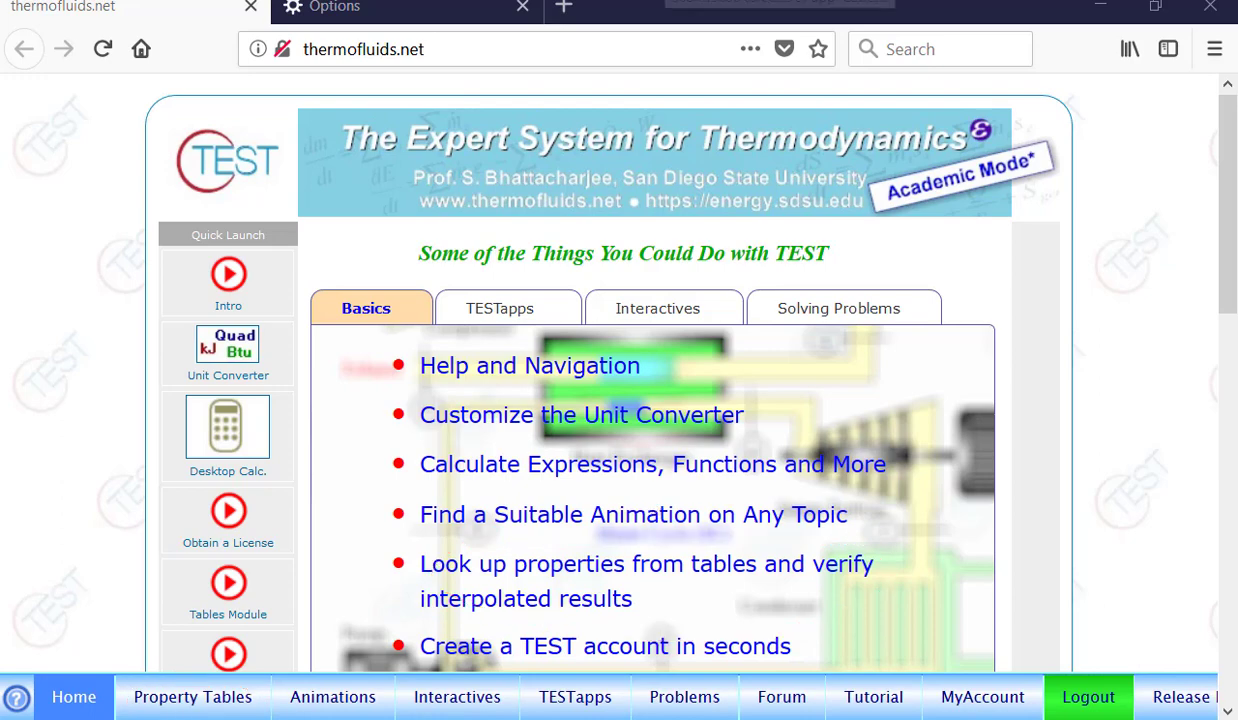
left_click(218, 705)
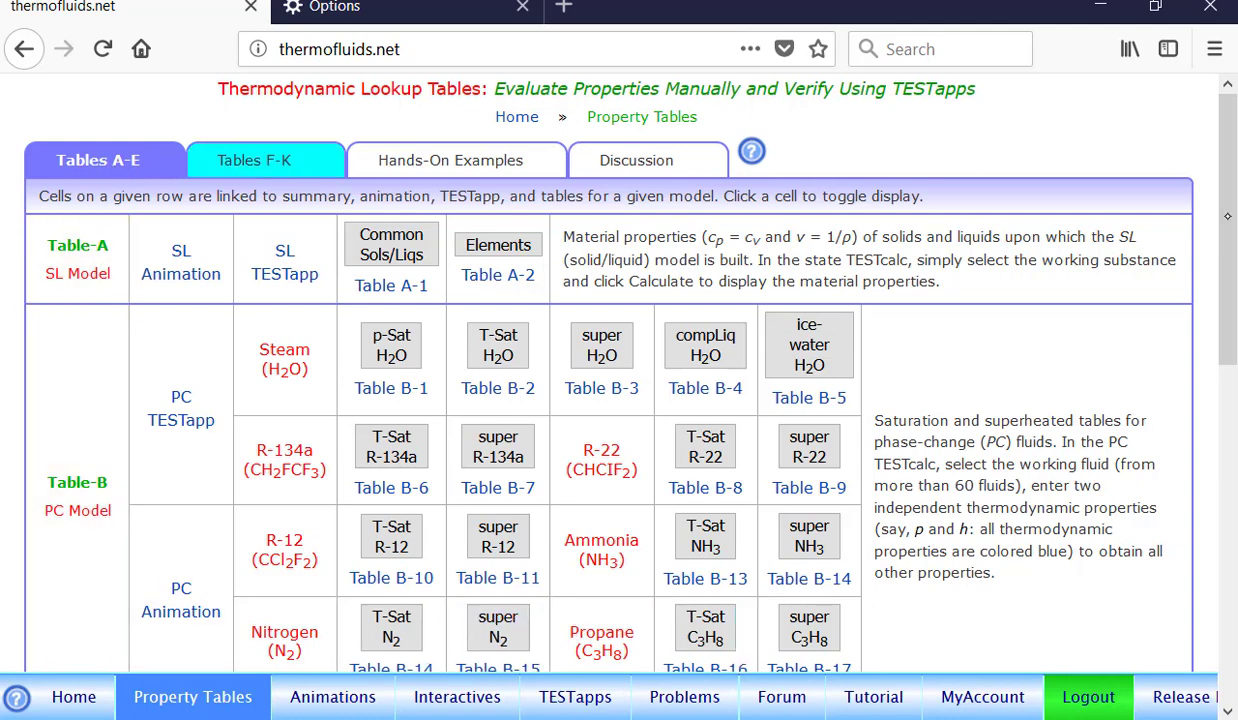
scroll(262, 168, "down", 2)
scroll(610, 360, "up", 2)
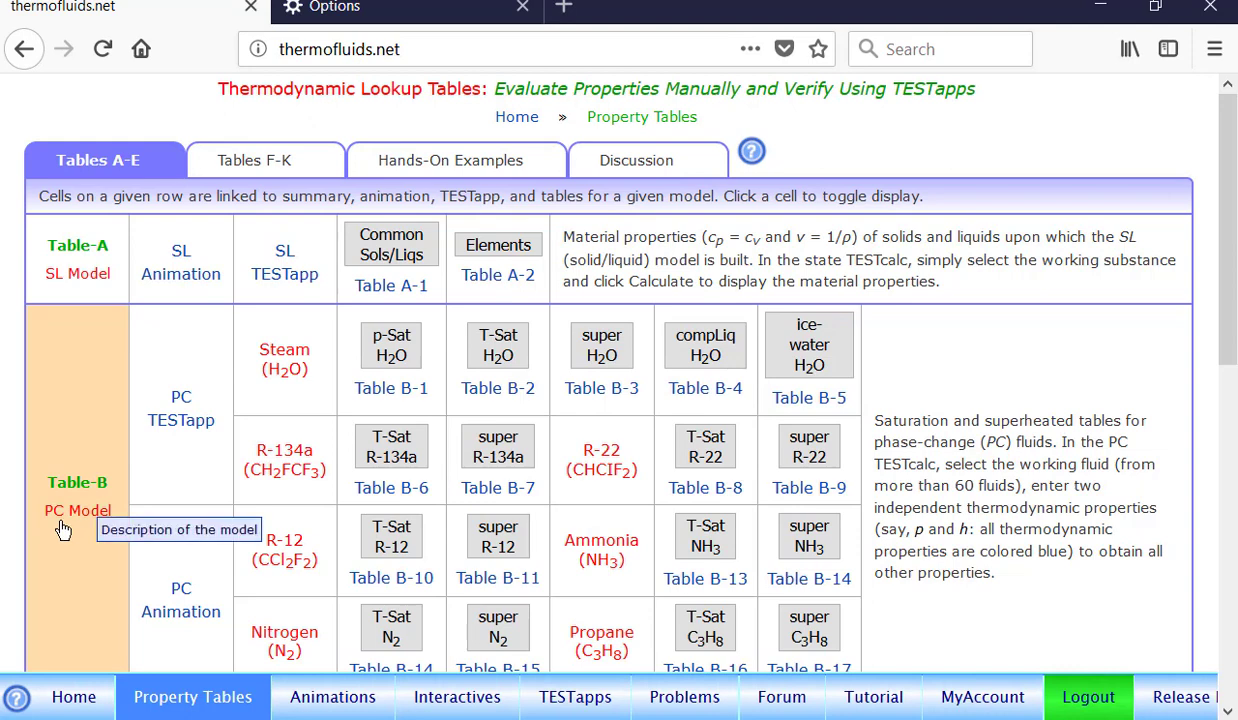
Show and hide the SL Model description, then browse through Tables A–E
left_click(76, 276)
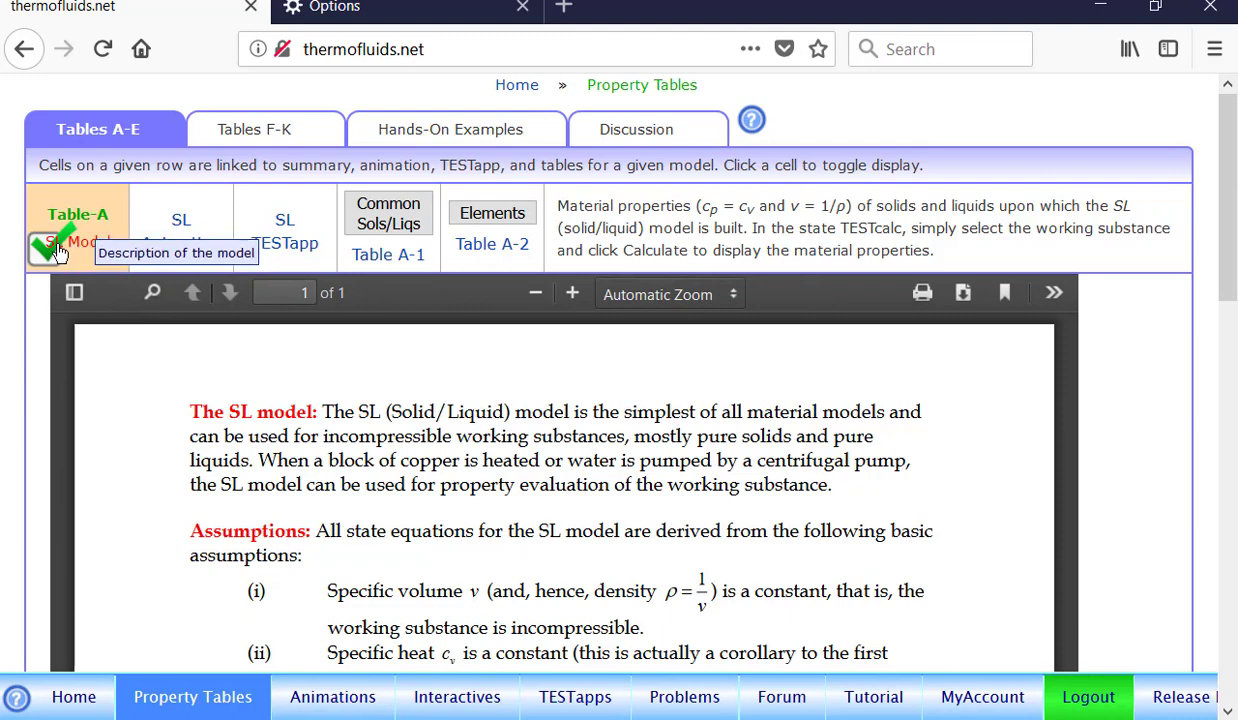
left_click(52, 246)
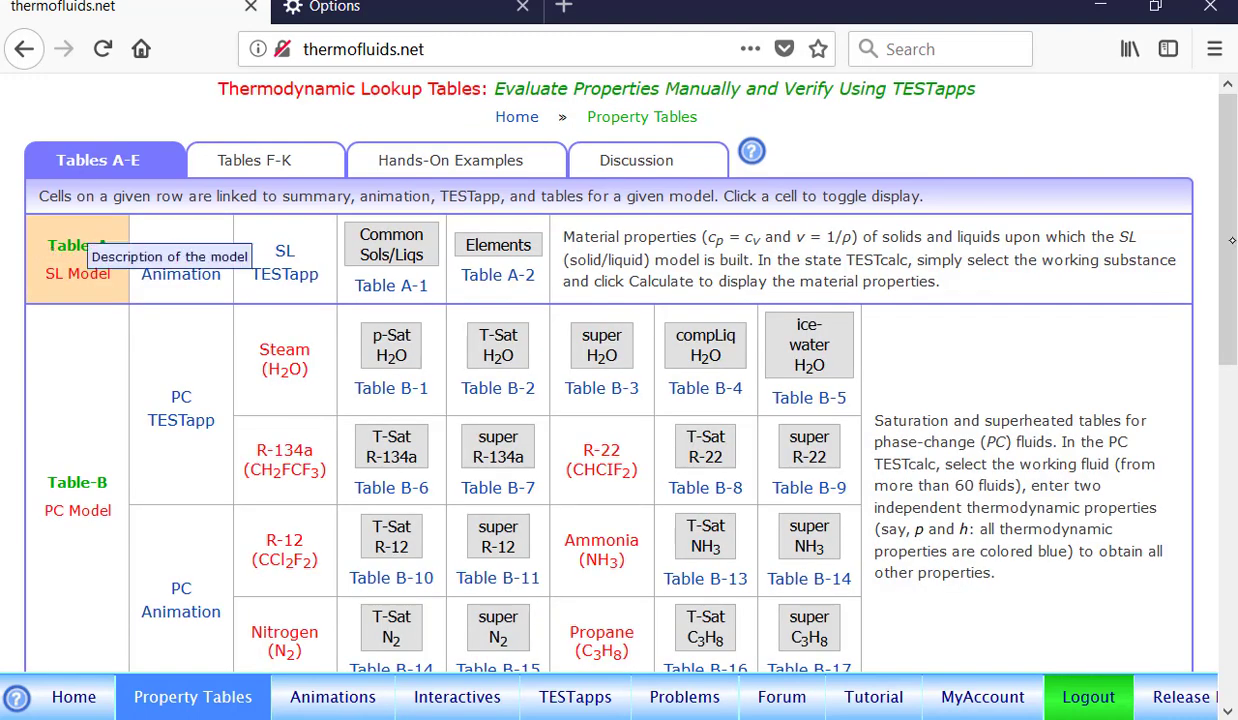
scroll(1236, 354, "down", 3)
scroll(1236, 354, "down", 1)
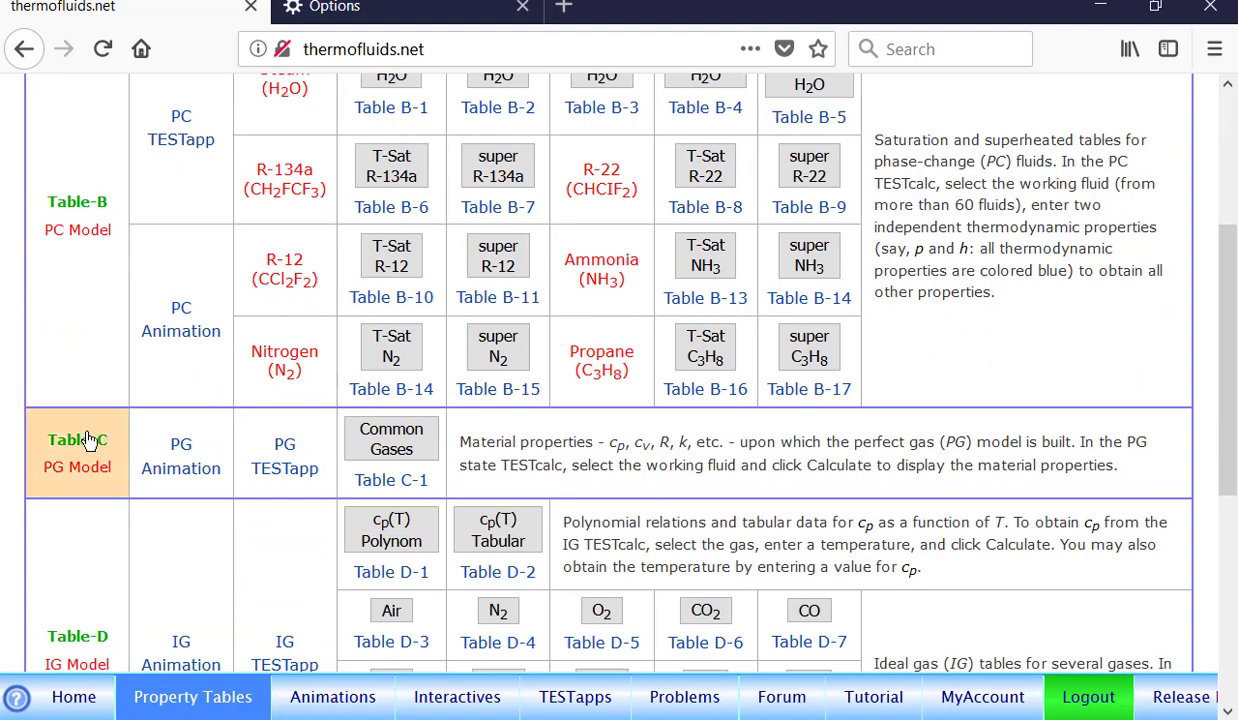
scroll(1236, 360, "up", 2)
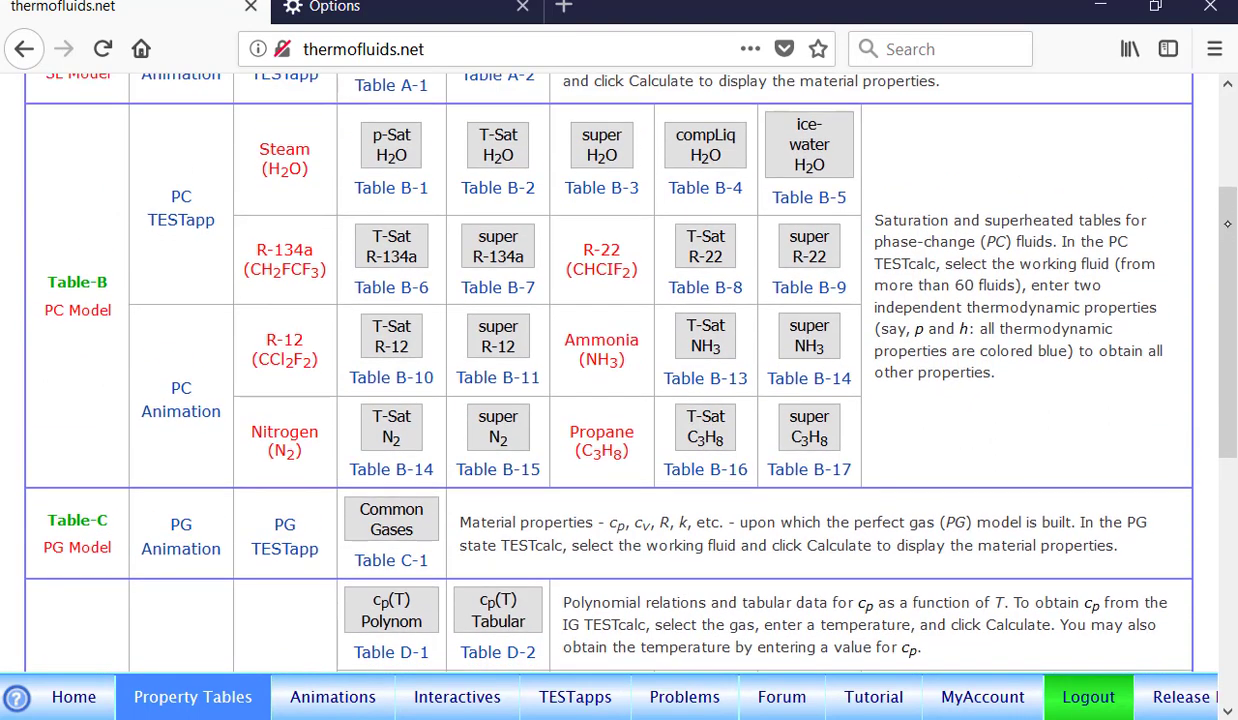
scroll(1236, 360, "down", 6)
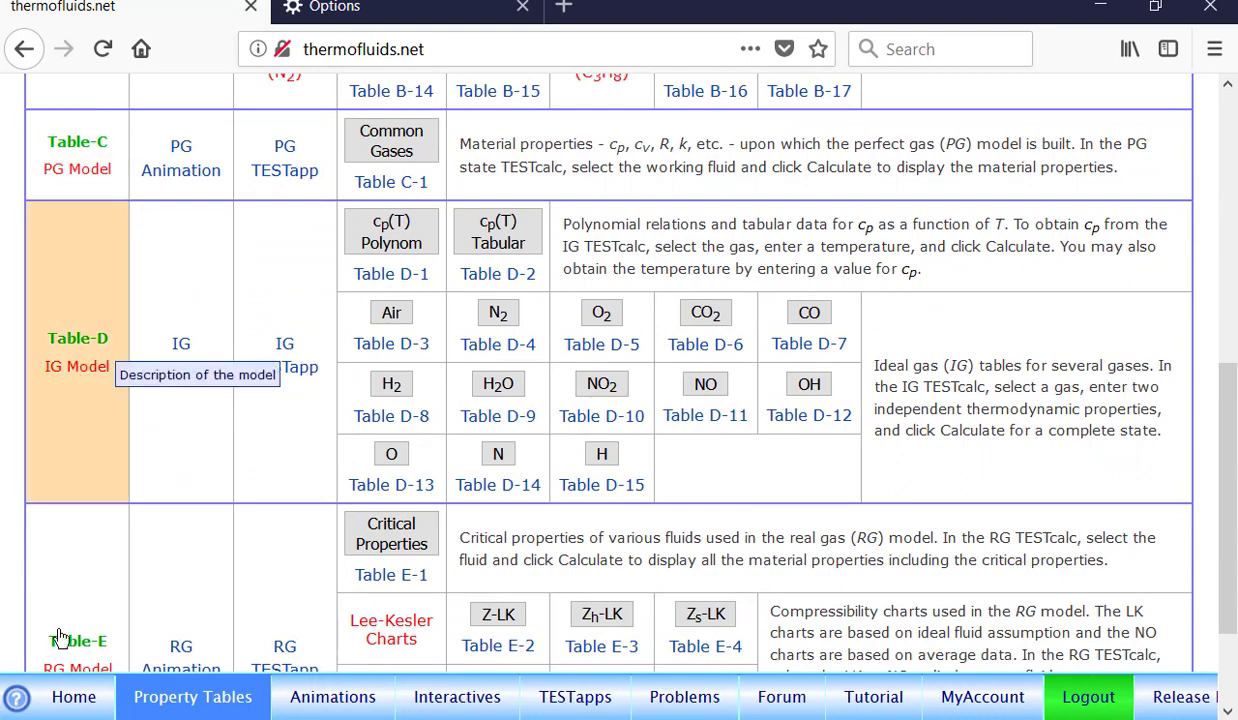
scroll(1228, 500, "down", 2)
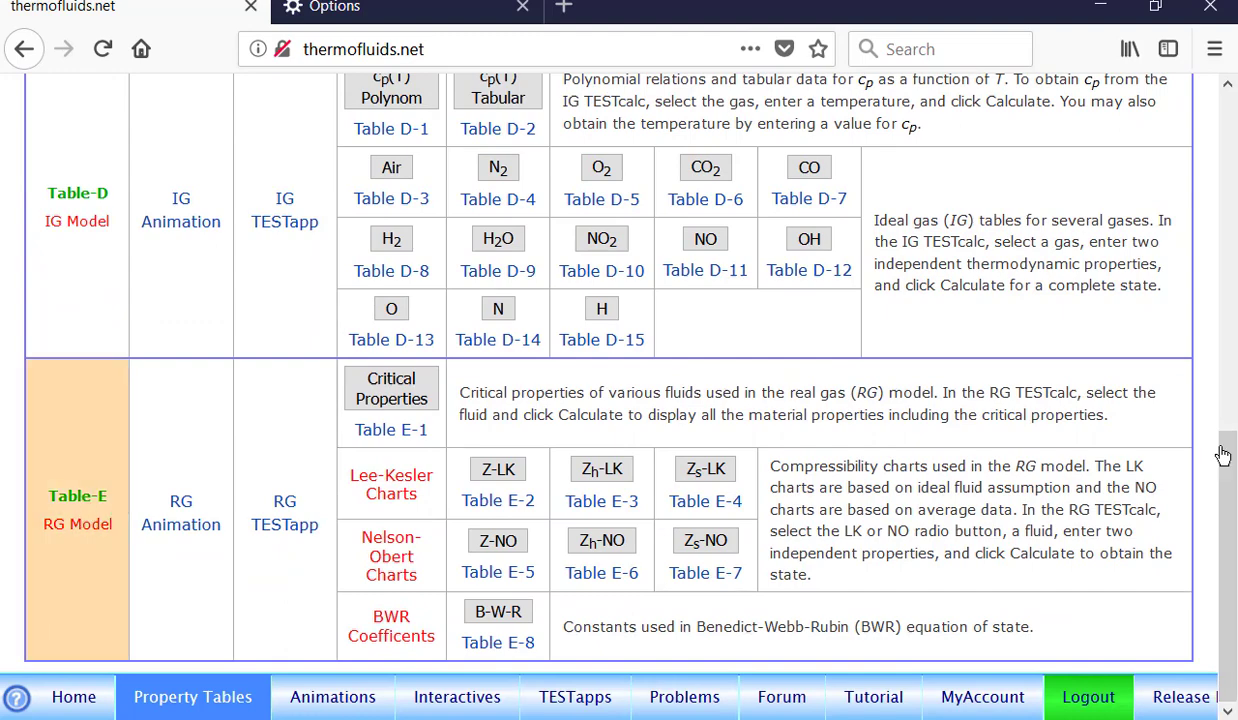
left_click_drag(1224, 456, 1217, 135)
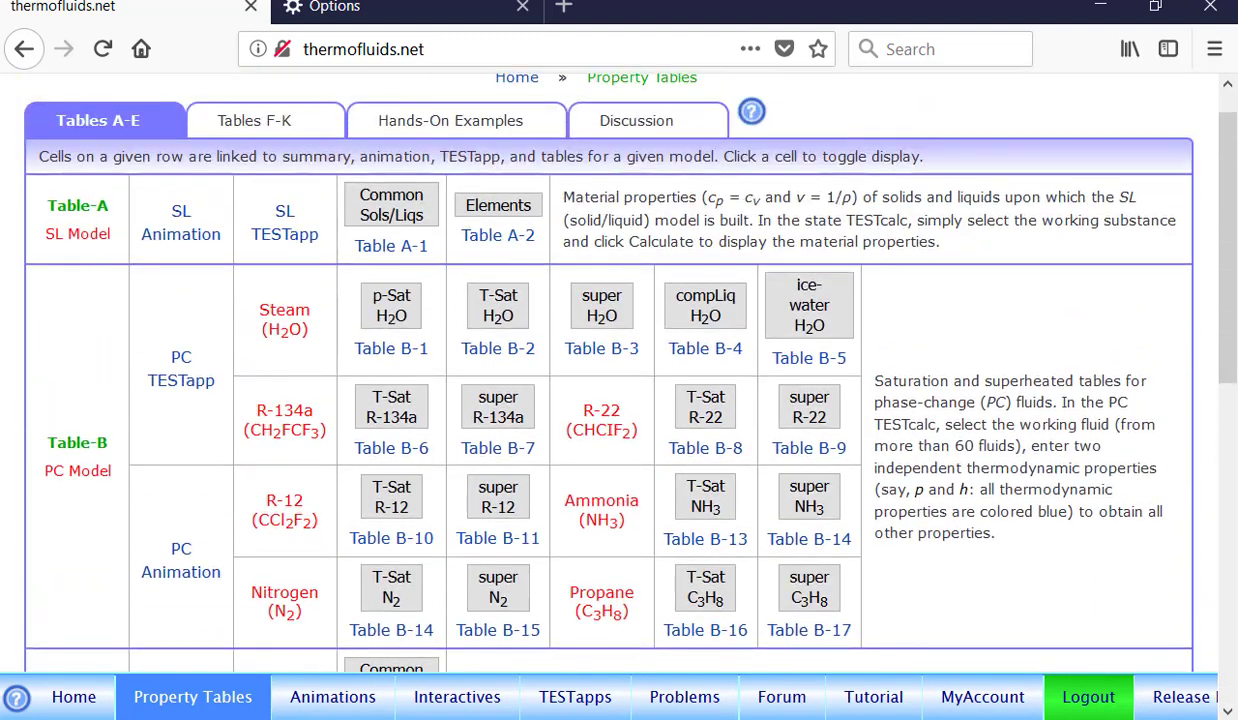
left_click(260, 117)
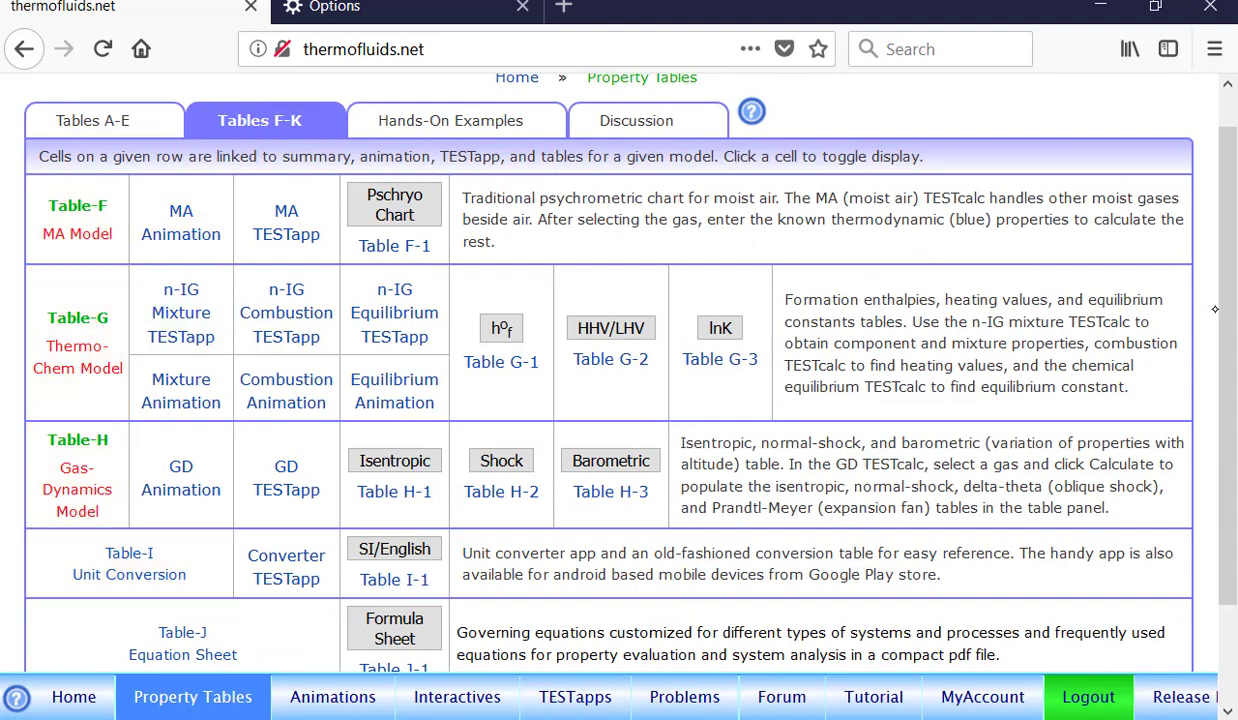
scroll(1236, 447, "down", 2)
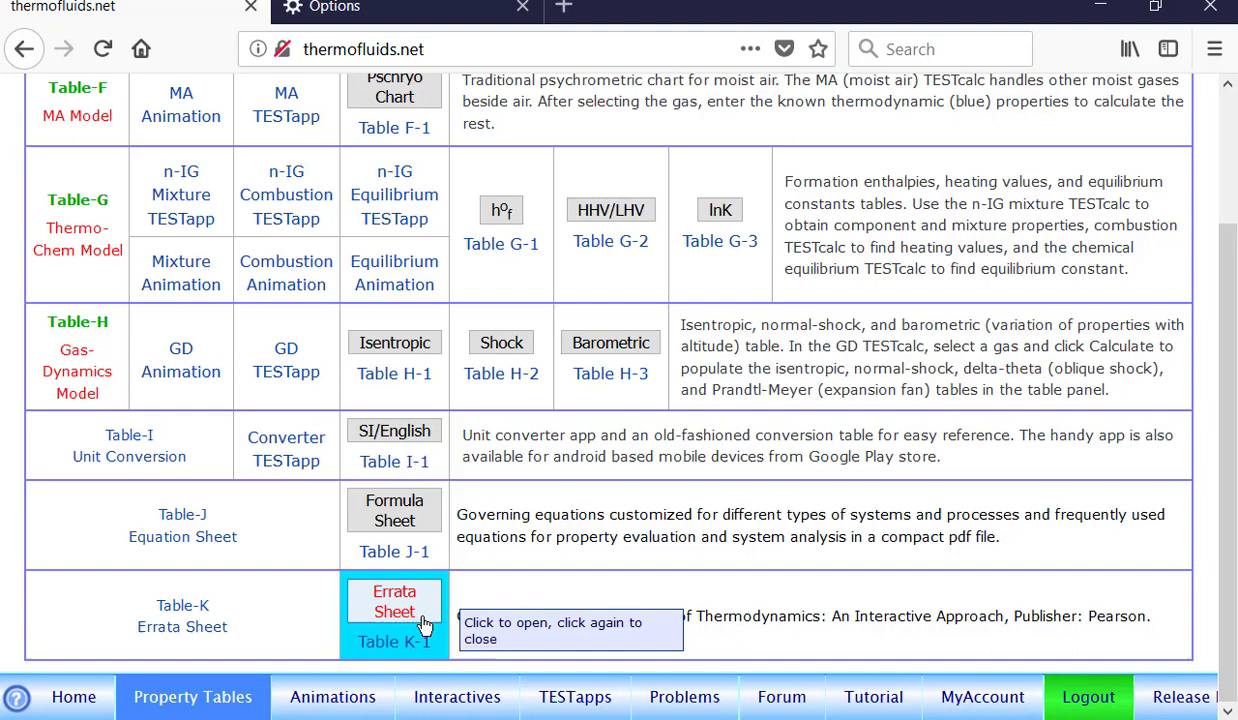
scroll(610, 370, "up", 3)
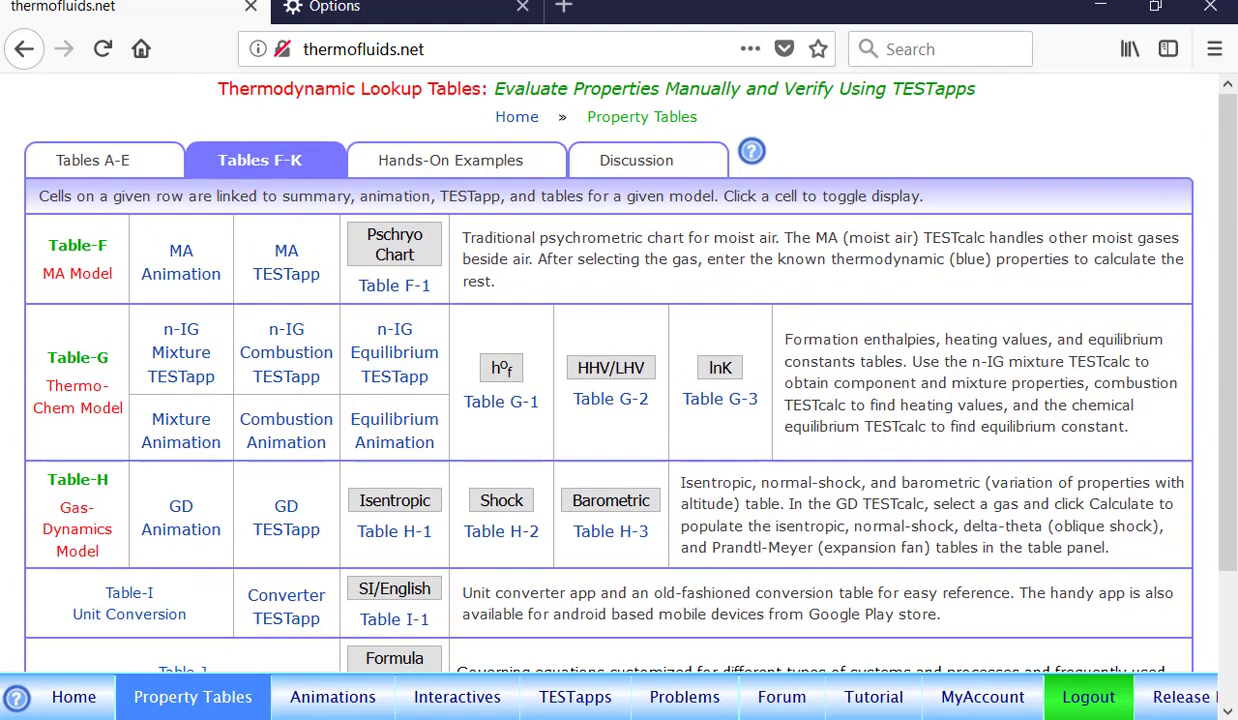
left_click(125, 160)
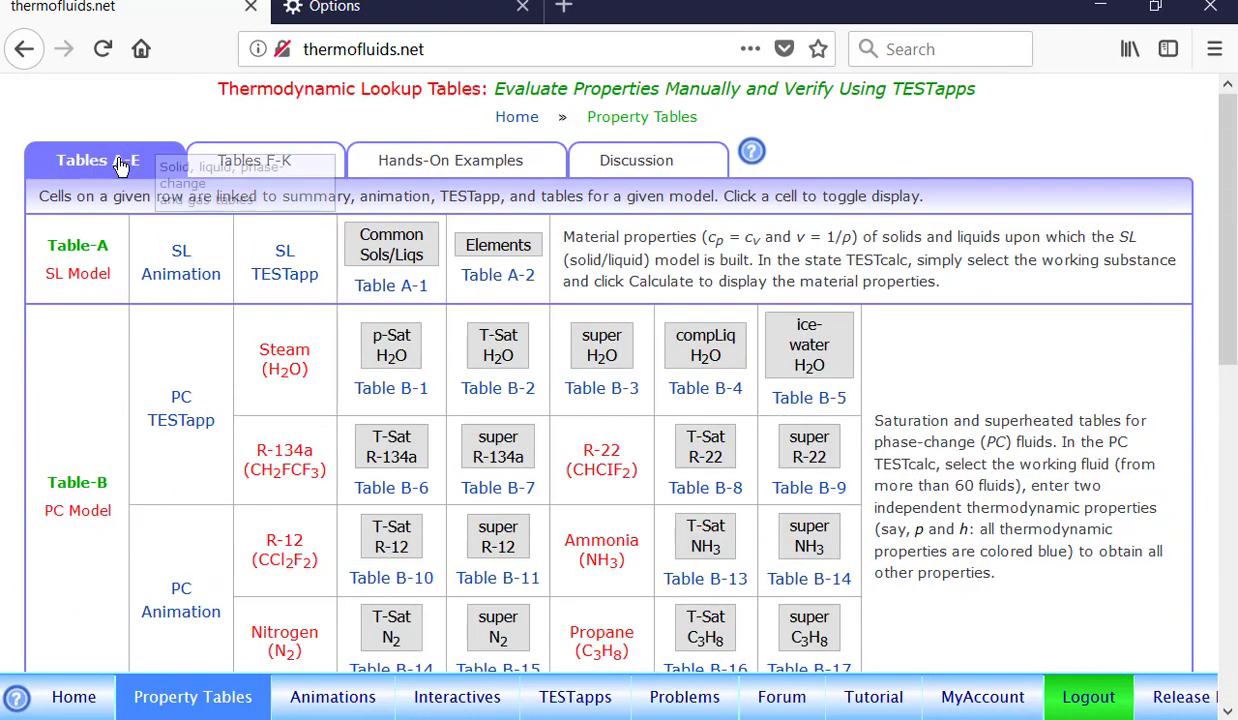
left_click(462, 162)
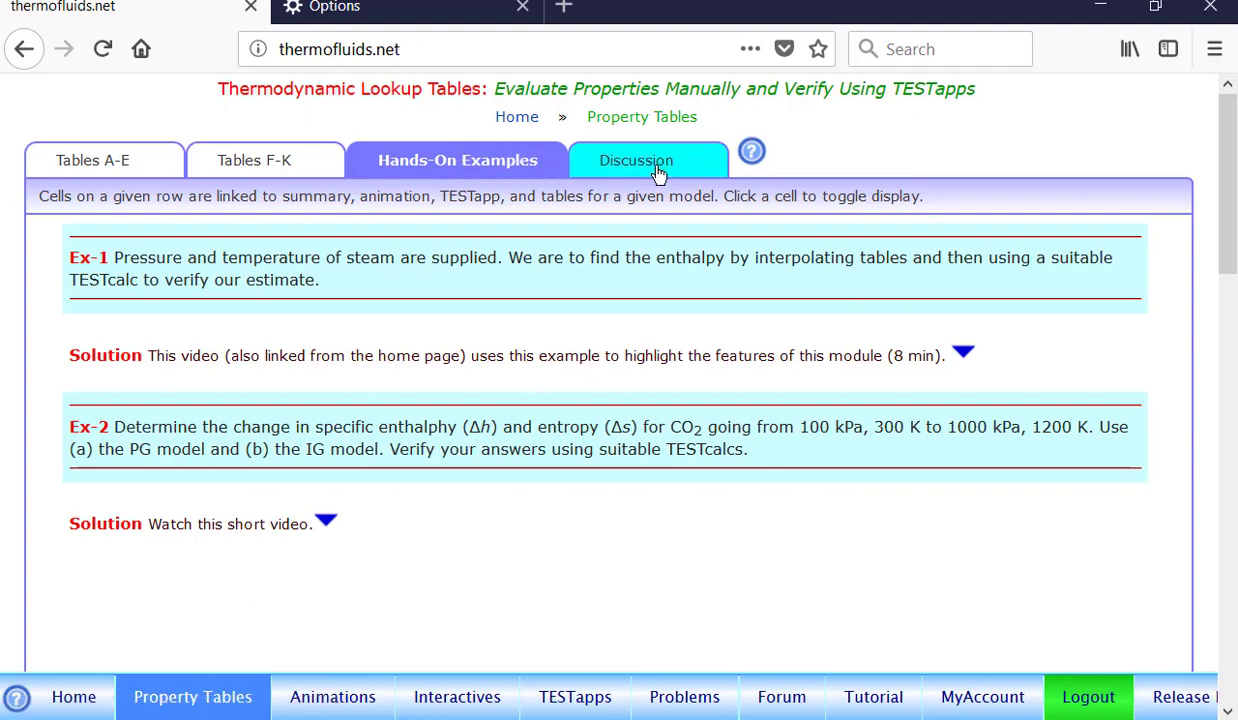
left_click(648, 167)
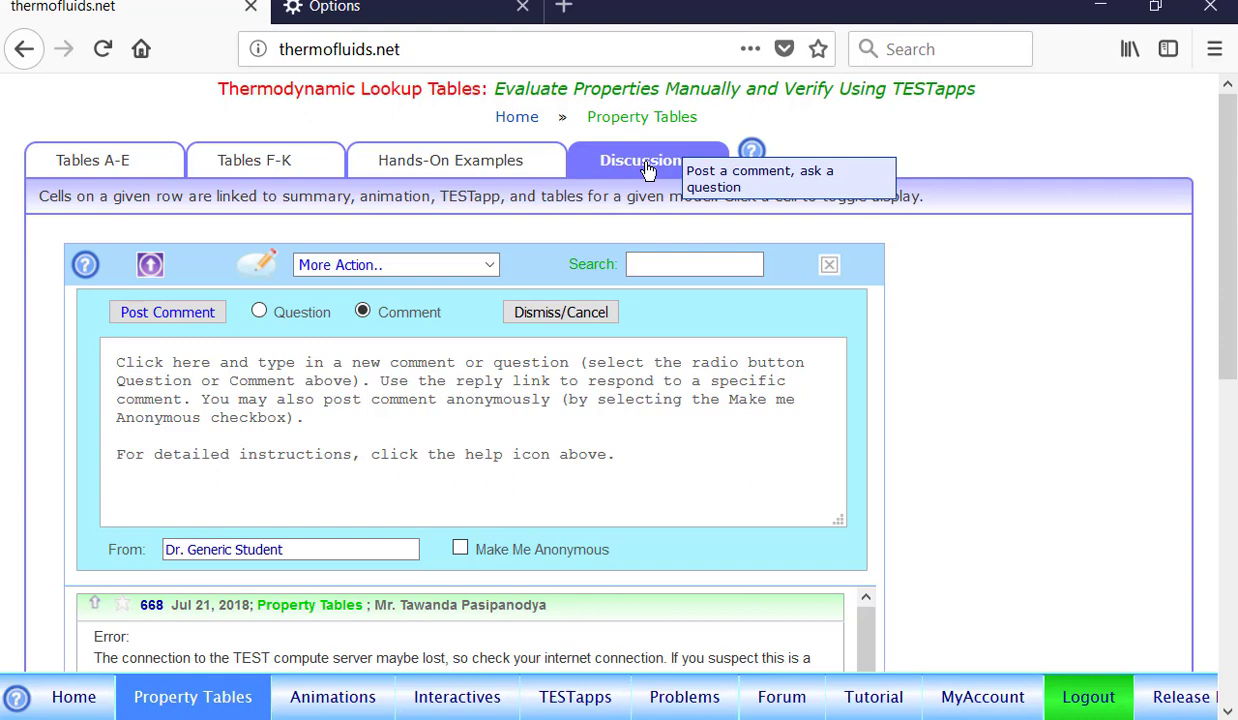
left_click(101, 158)
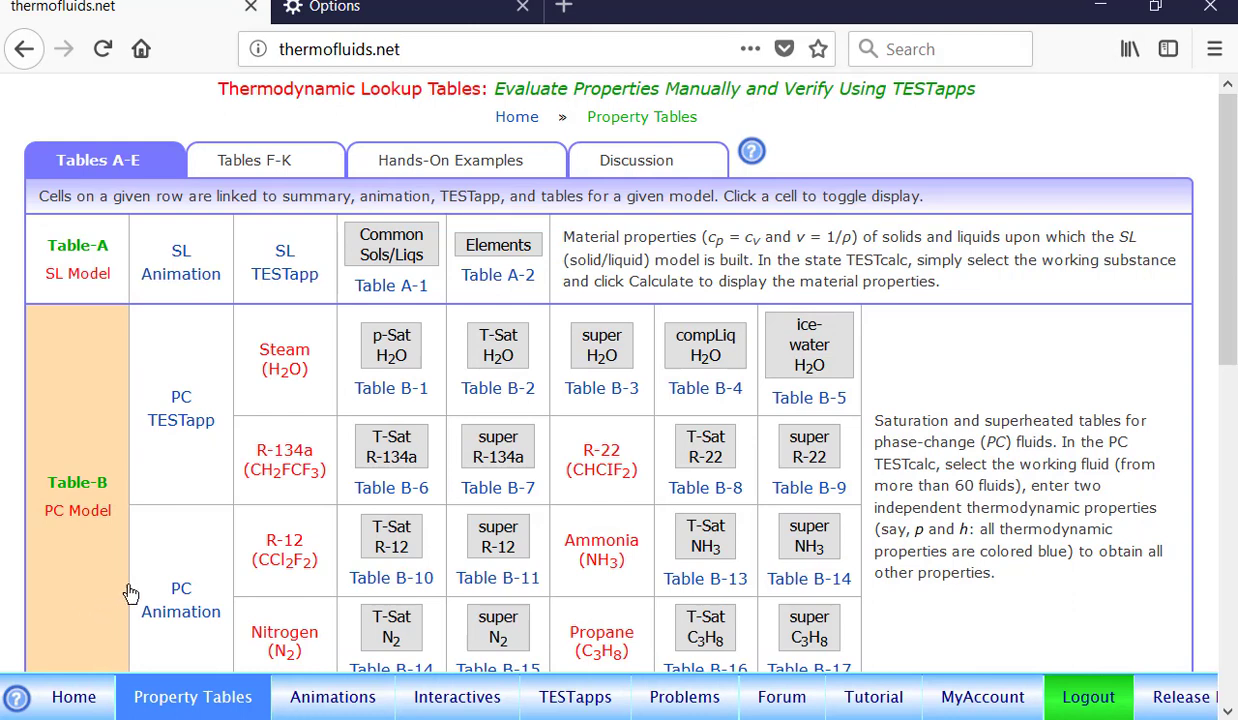
left_click(180, 570)
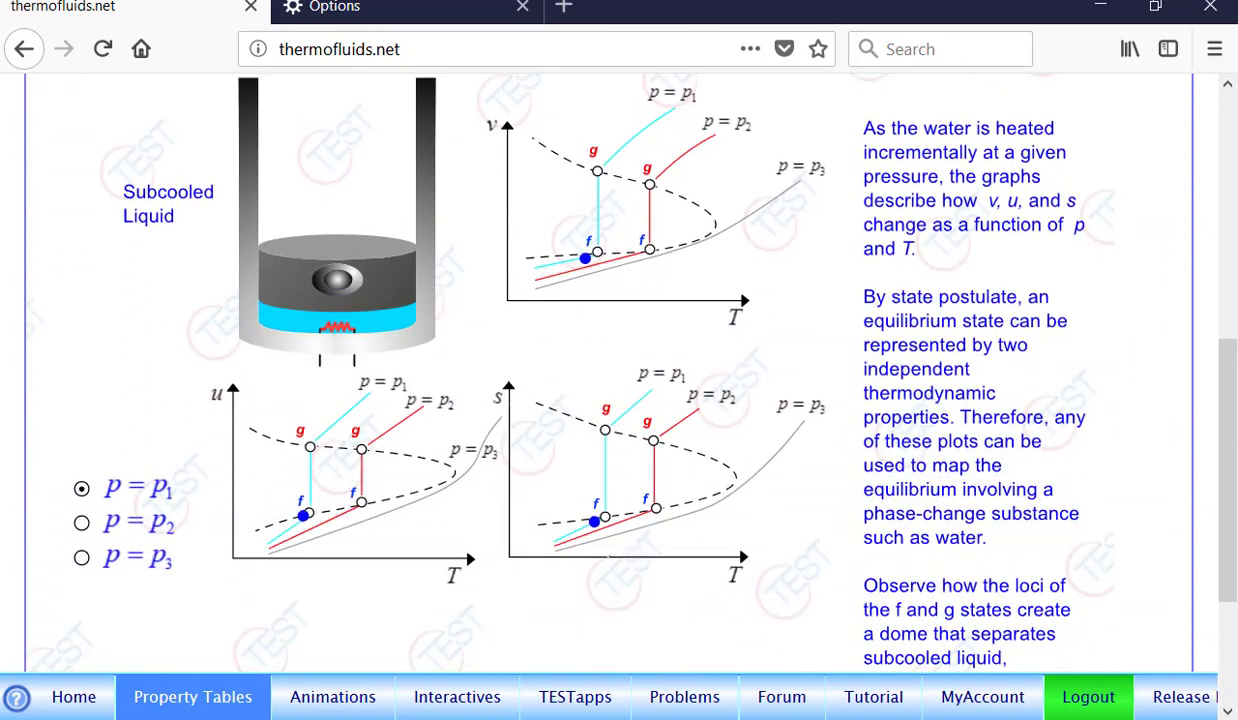
scroll(610, 360, "up", 8)
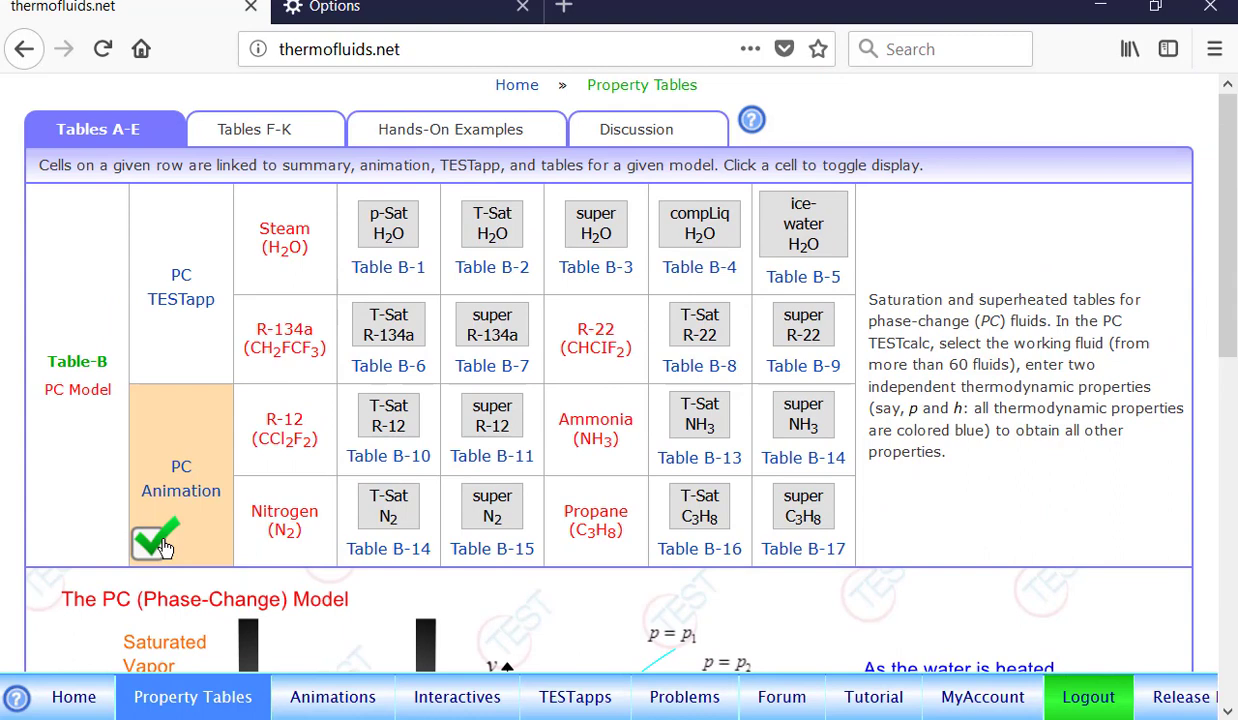
left_click(151, 540)
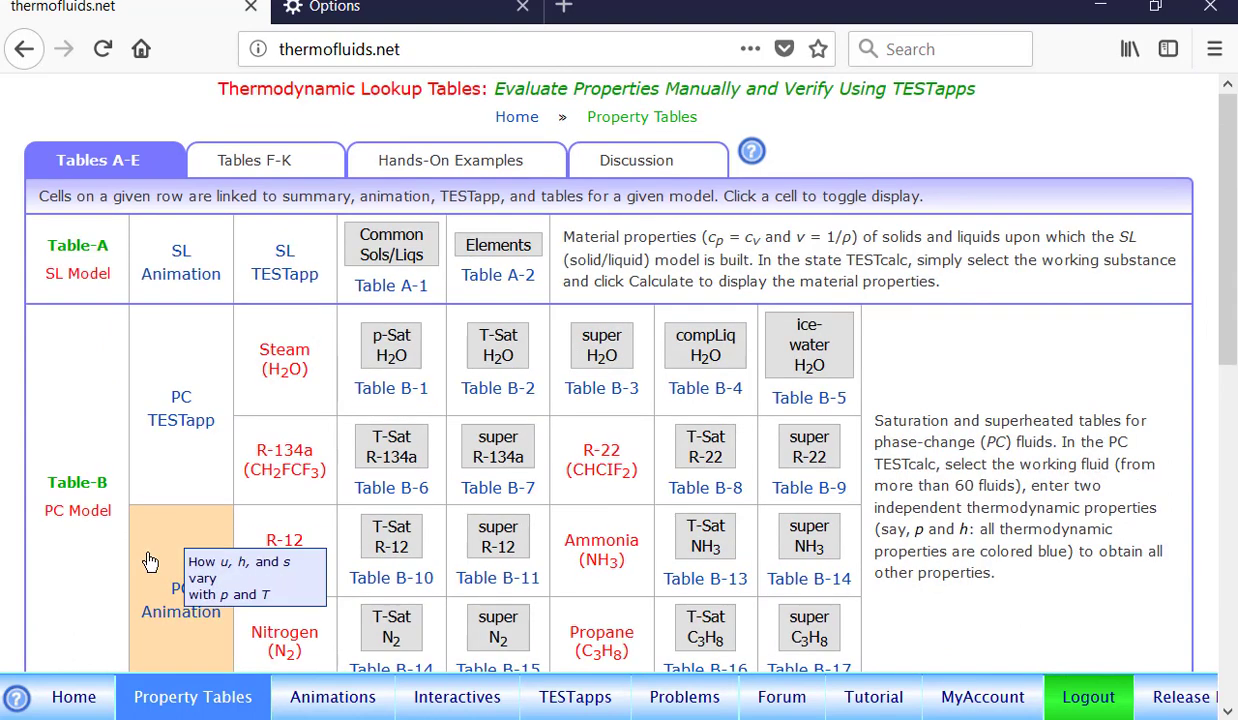
scroll(1213, 413, "down", 2)
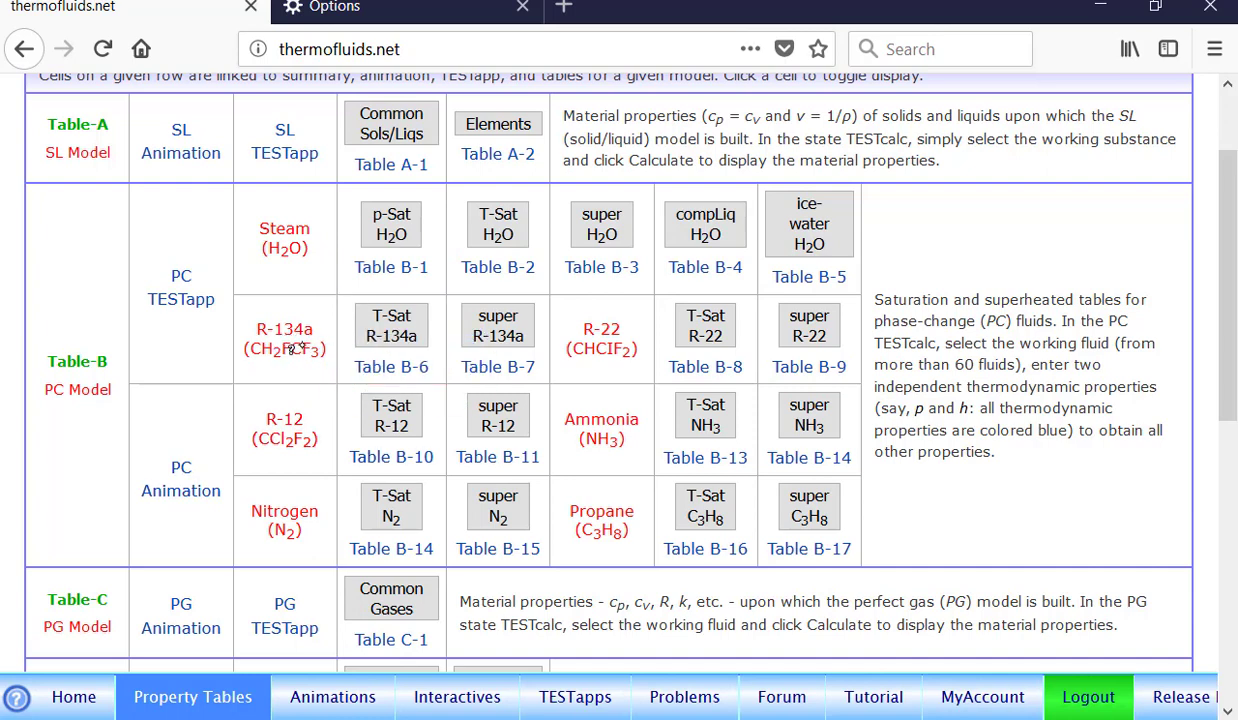
mouse_move(272, 428)
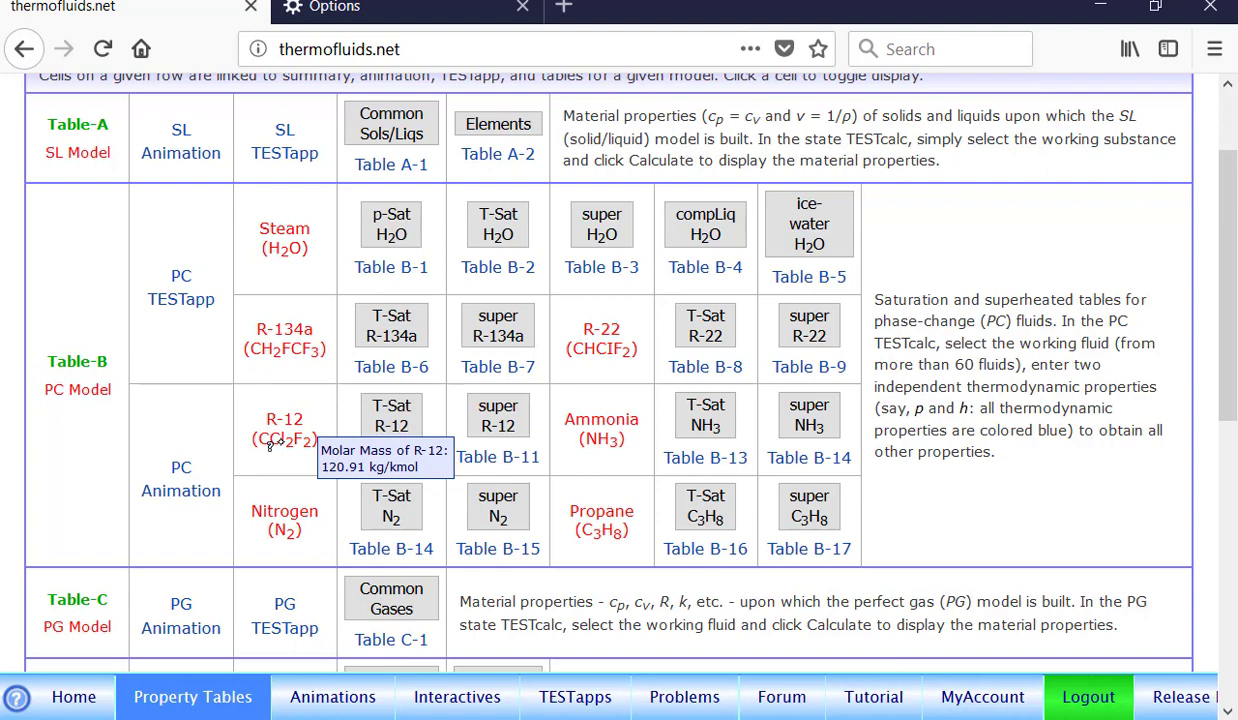
scroll(1187, 290, "up", 2)
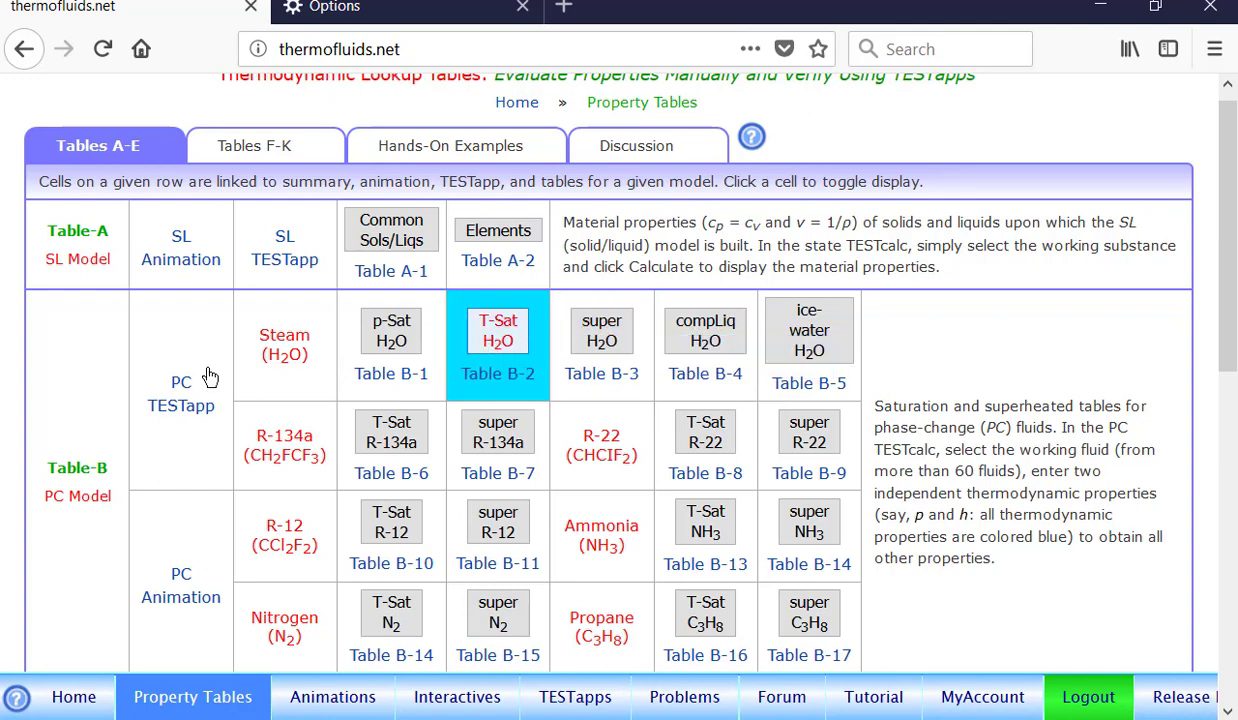
Open superheated H2O Table B-3, view it in English units, then return to SI units
left_click(611, 345)
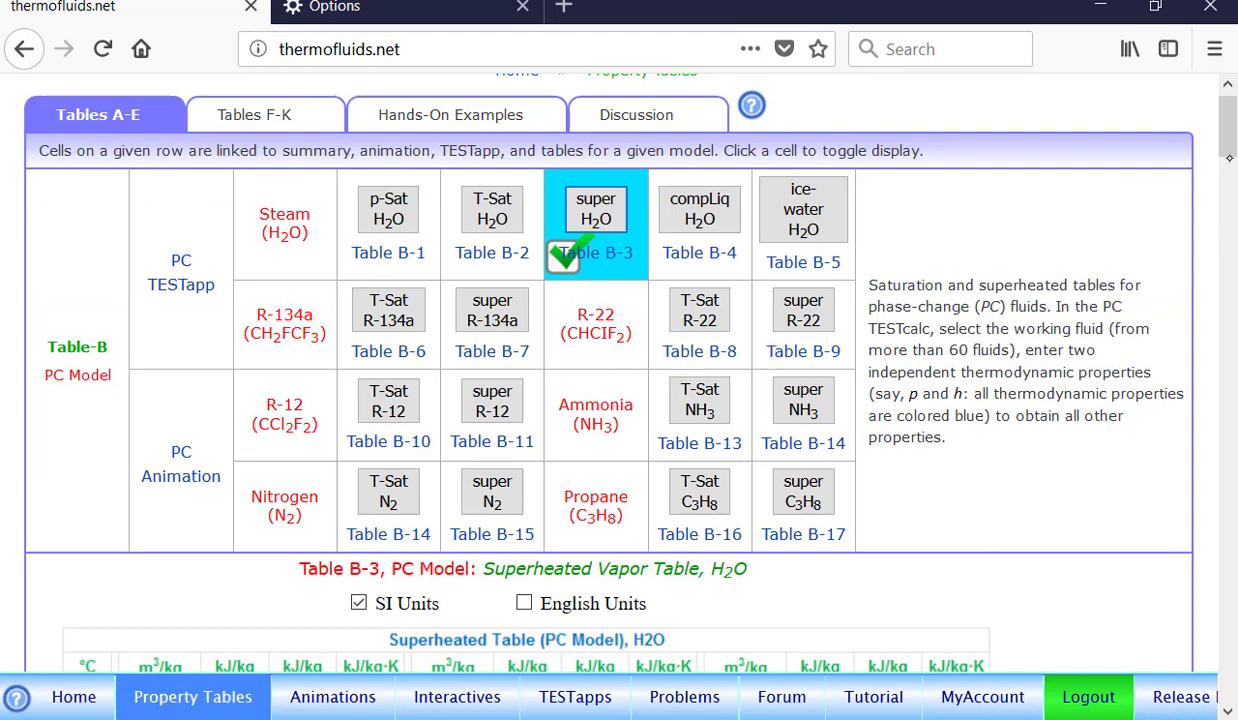
scroll(565, 255, "down", 3)
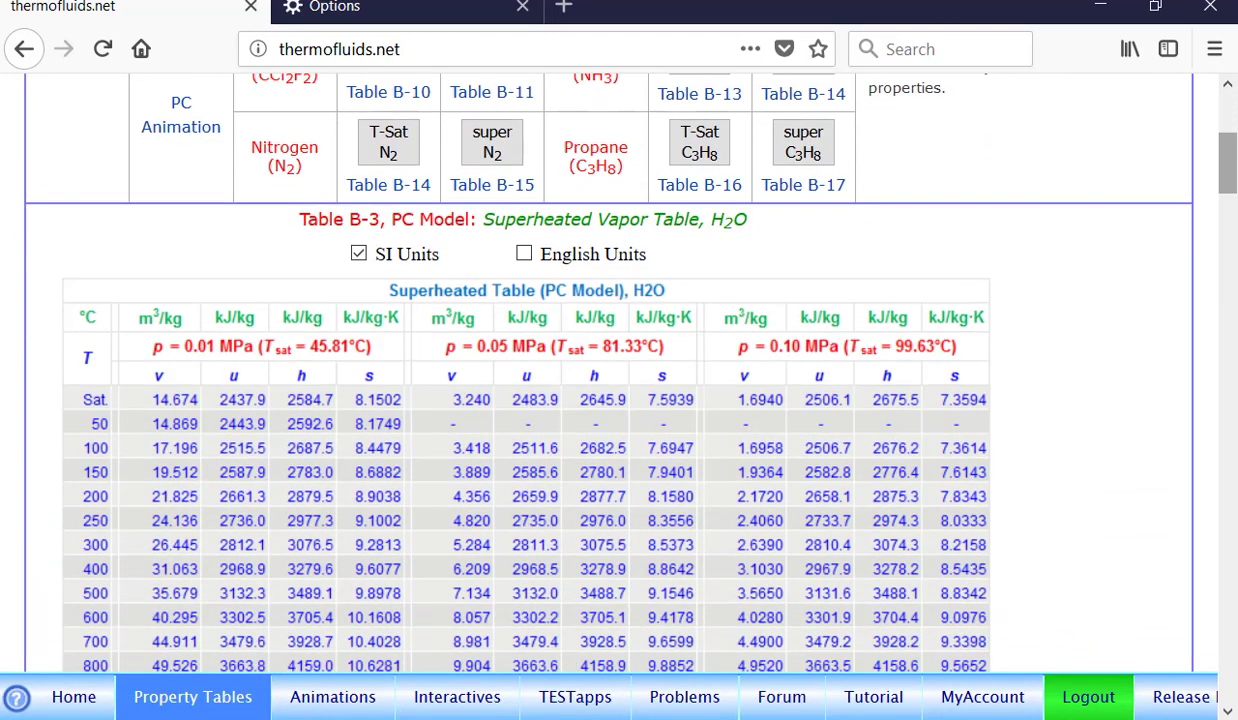
left_click(524, 253)
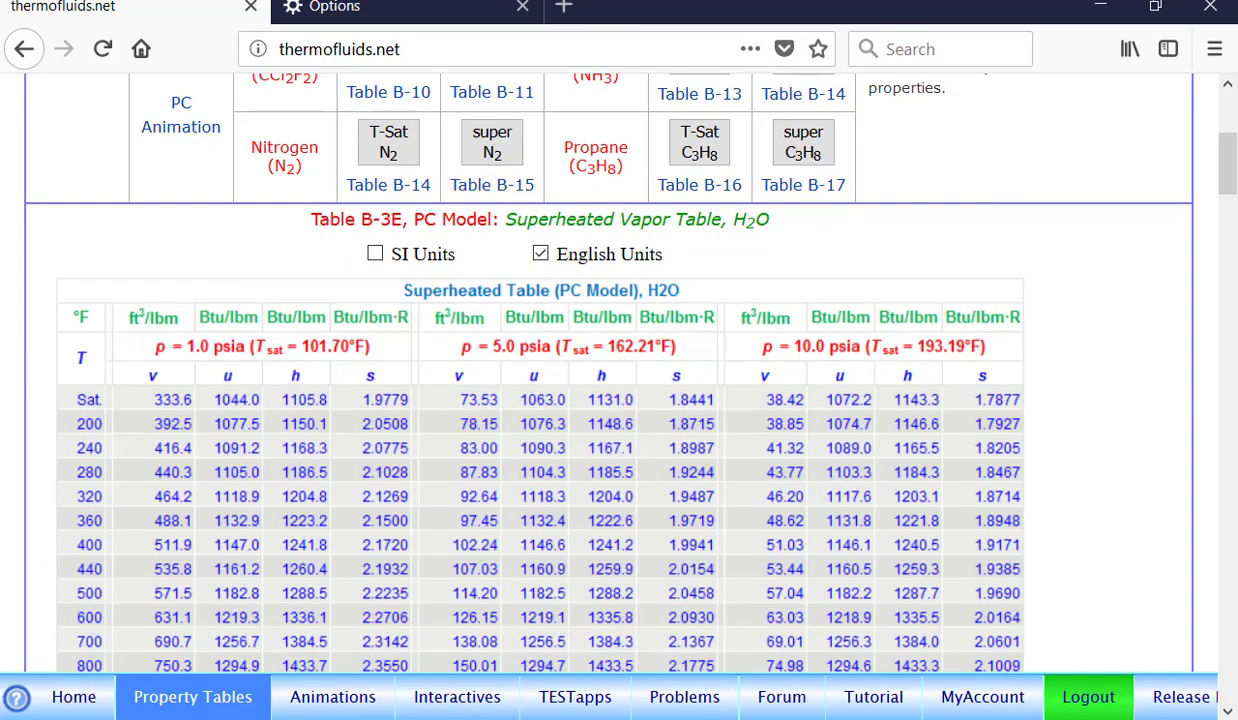
left_click(376, 254)
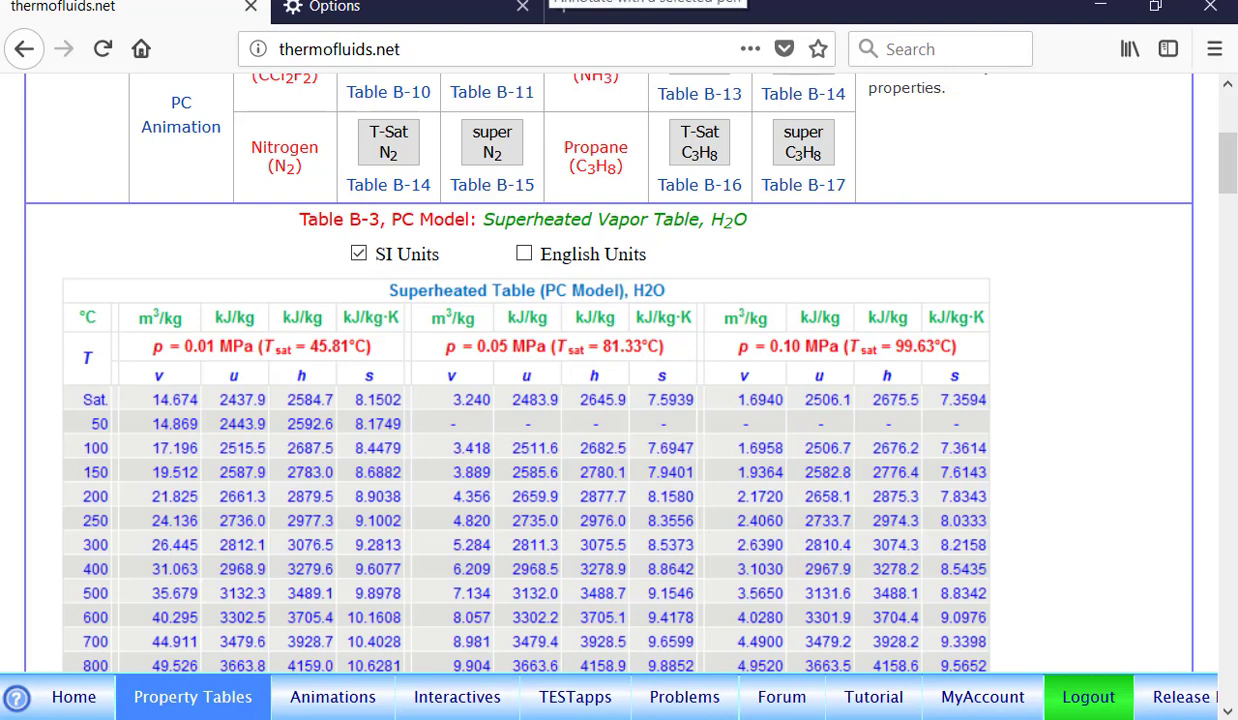
Set the annotation pen colour to red
left_click(535, 3)
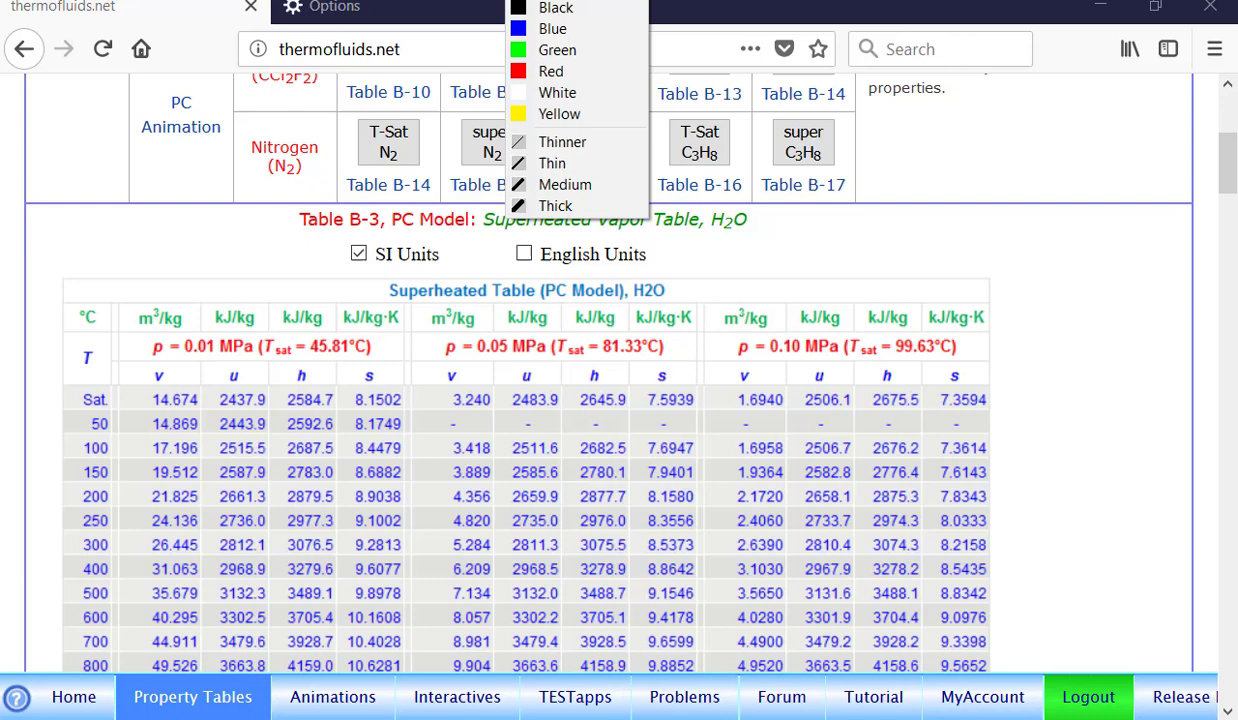
left_click(537, 73)
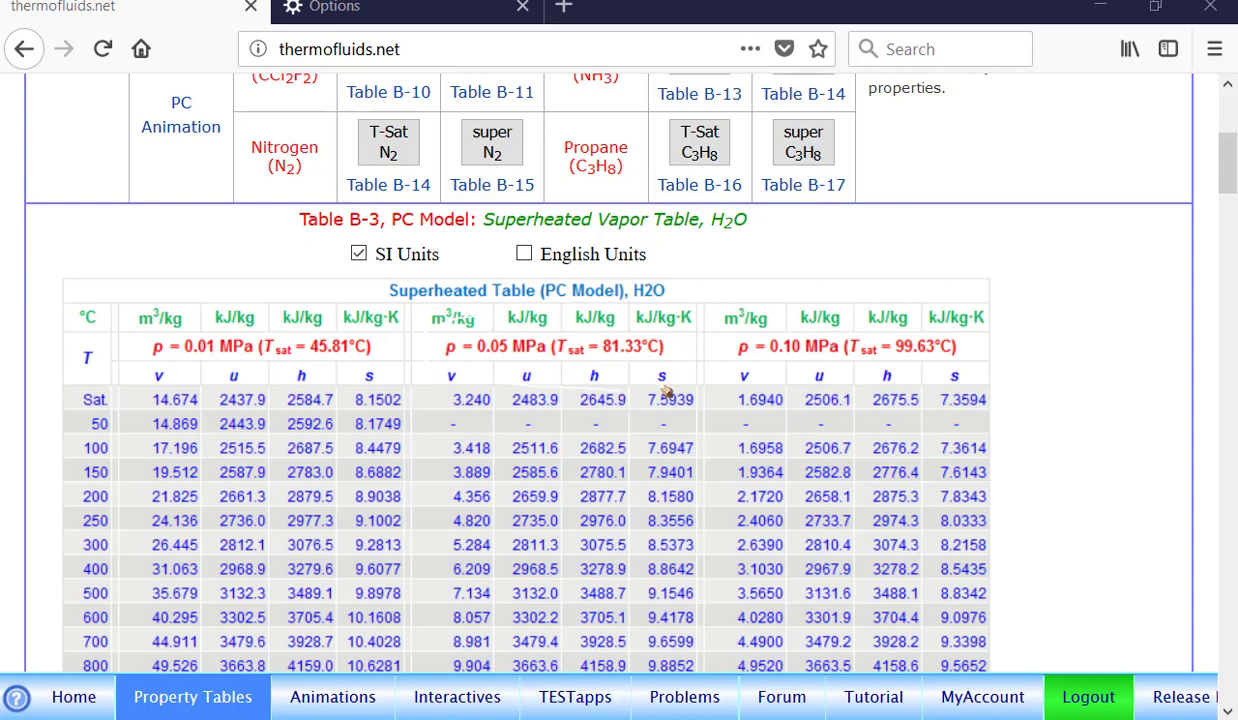
left_click(535, 3)
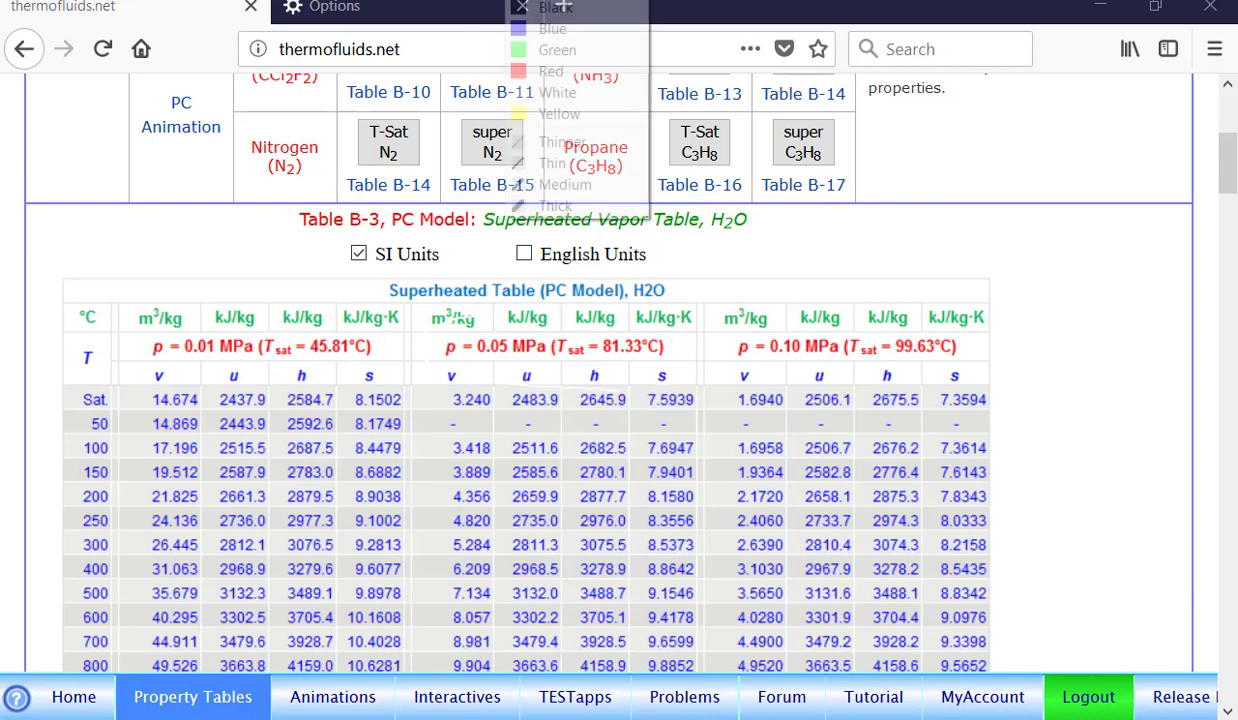
left_click(556, 72)
Circle 0.05 and 0.10 MPa, the 200/250 °C rows, and entropies 8.1580/8.3556 and 7.8343/8.0333
mouse_move(518, 328)
left_mouse_down()
mouse_move(468, 345)
mouse_move(541, 352)
mouse_move(520, 330)
left_mouse_up()
mouse_move(808, 318)
left_mouse_down()
mouse_move(733, 350)
mouse_move(828, 322)
left_mouse_up()
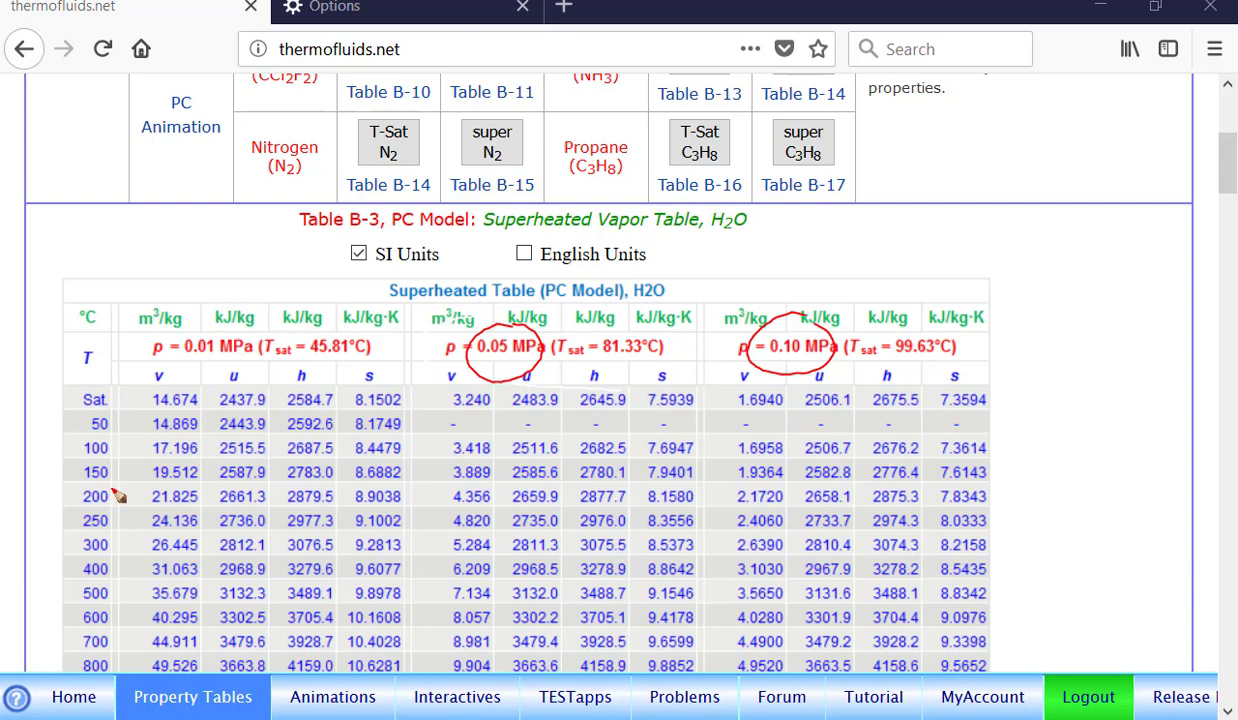
mouse_move(118, 490)
left_mouse_down()
mouse_move(69, 497)
mouse_move(65, 529)
mouse_move(108, 539)
mouse_move(114, 486)
left_mouse_up()
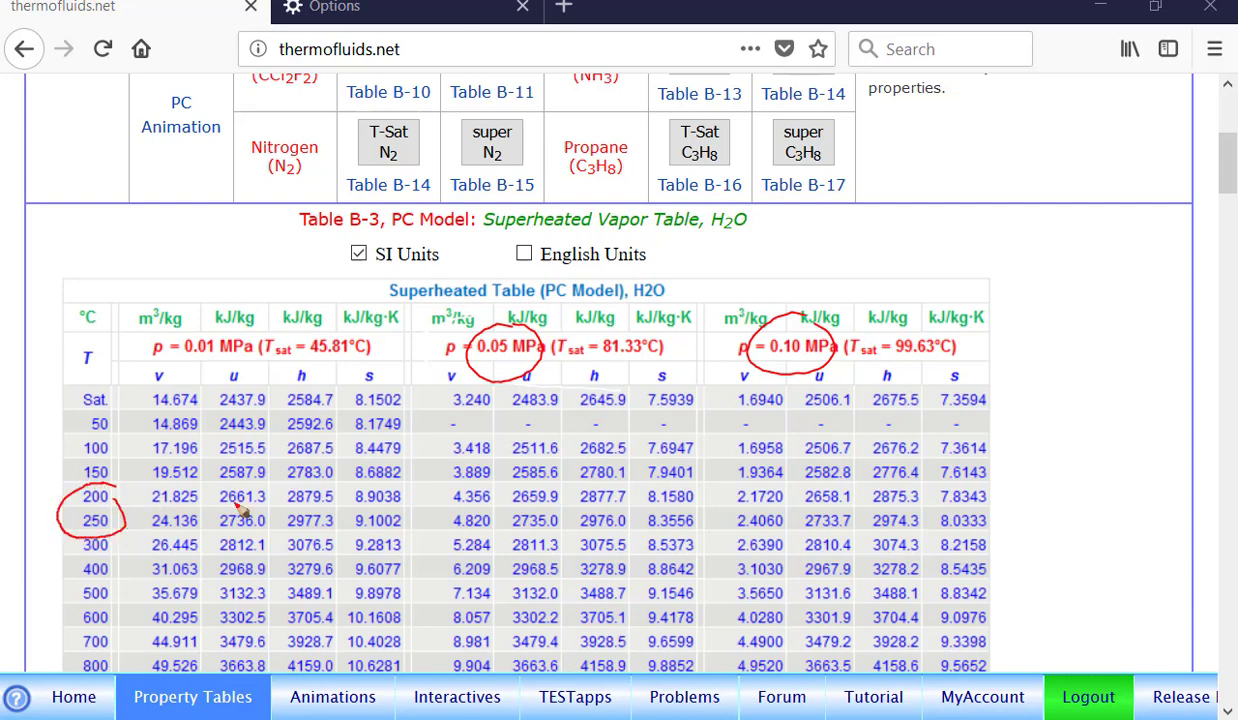
mouse_move(696, 476)
left_mouse_down()
mouse_move(654, 489)
mouse_move(633, 509)
mouse_move(642, 536)
mouse_move(711, 494)
left_mouse_up()
mouse_move(995, 488)
left_mouse_down()
mouse_move(936, 489)
mouse_move(932, 531)
mouse_move(996, 539)
mouse_move(1004, 499)
left_mouse_up()
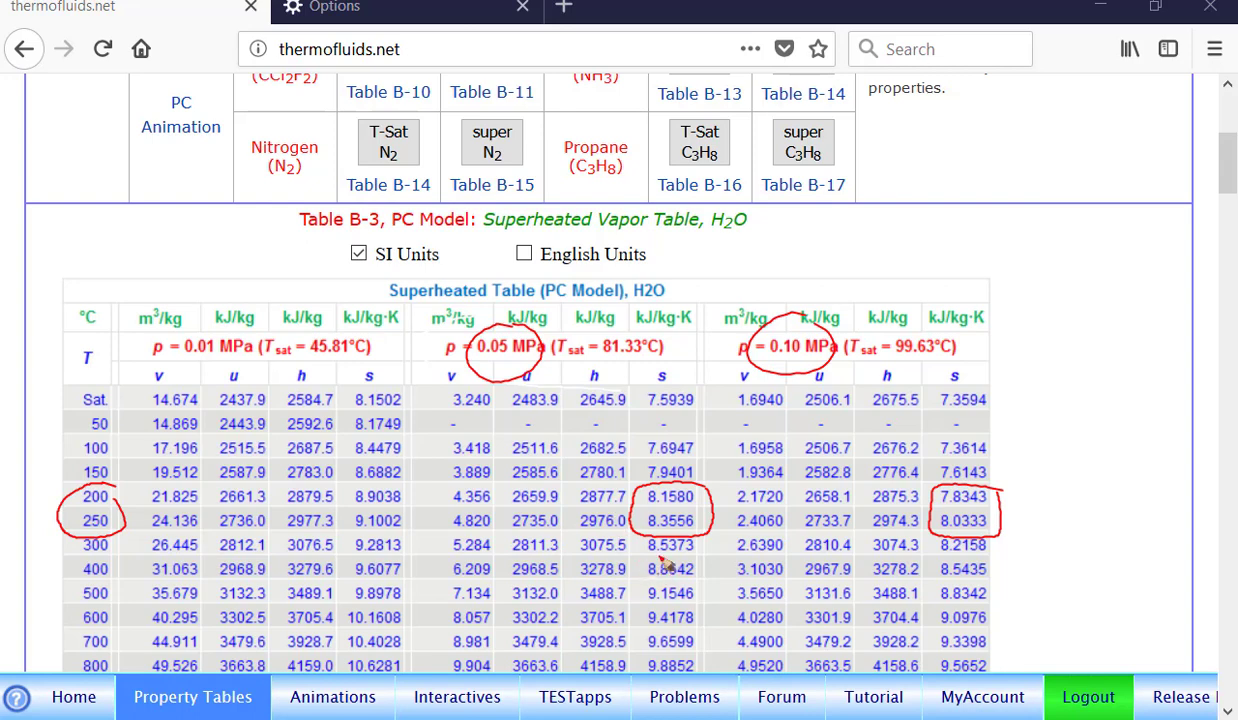
Handwrite entropy estimates 8.2 and 8.0 beside the table columns and circle both
mouse_move(711, 559)
left_mouse_down()
mouse_move(706, 568)
mouse_move(695, 540)
mouse_move(710, 550)
mouse_move(722, 535)
mouse_move(764, 572)
left_mouse_up()
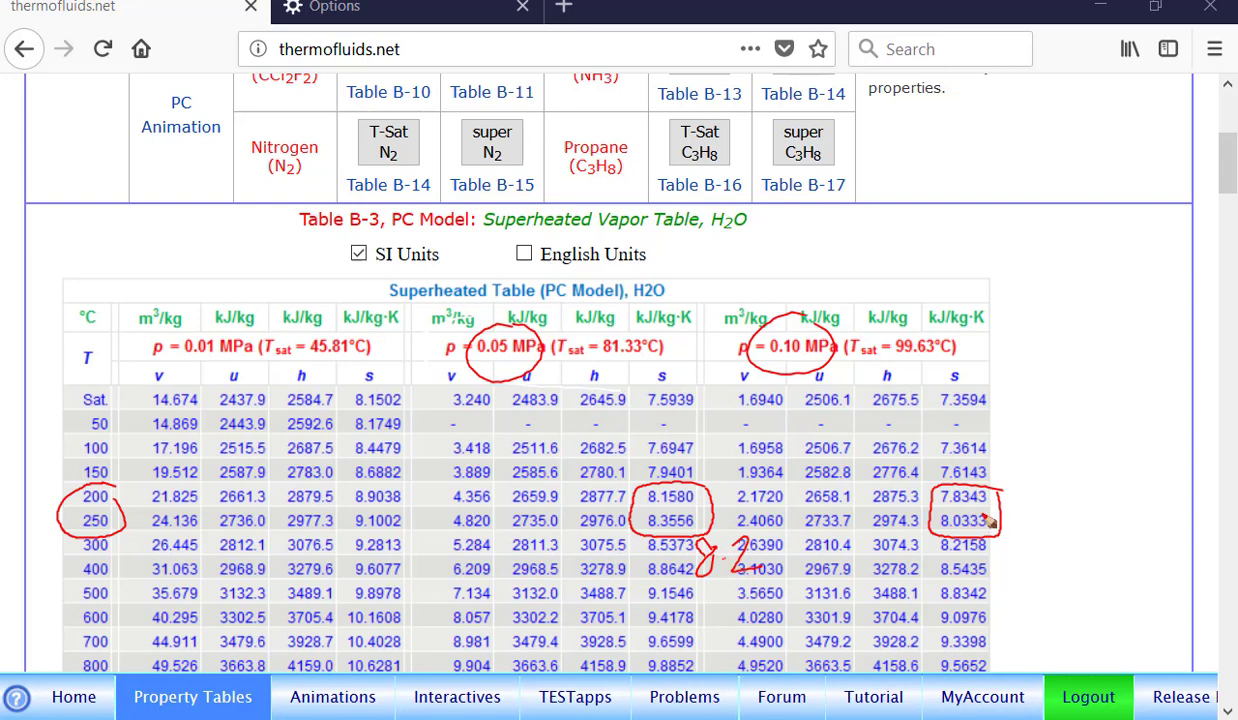
left_click_drag(1033, 500, 1083, 503)
left_click(1063, 512)
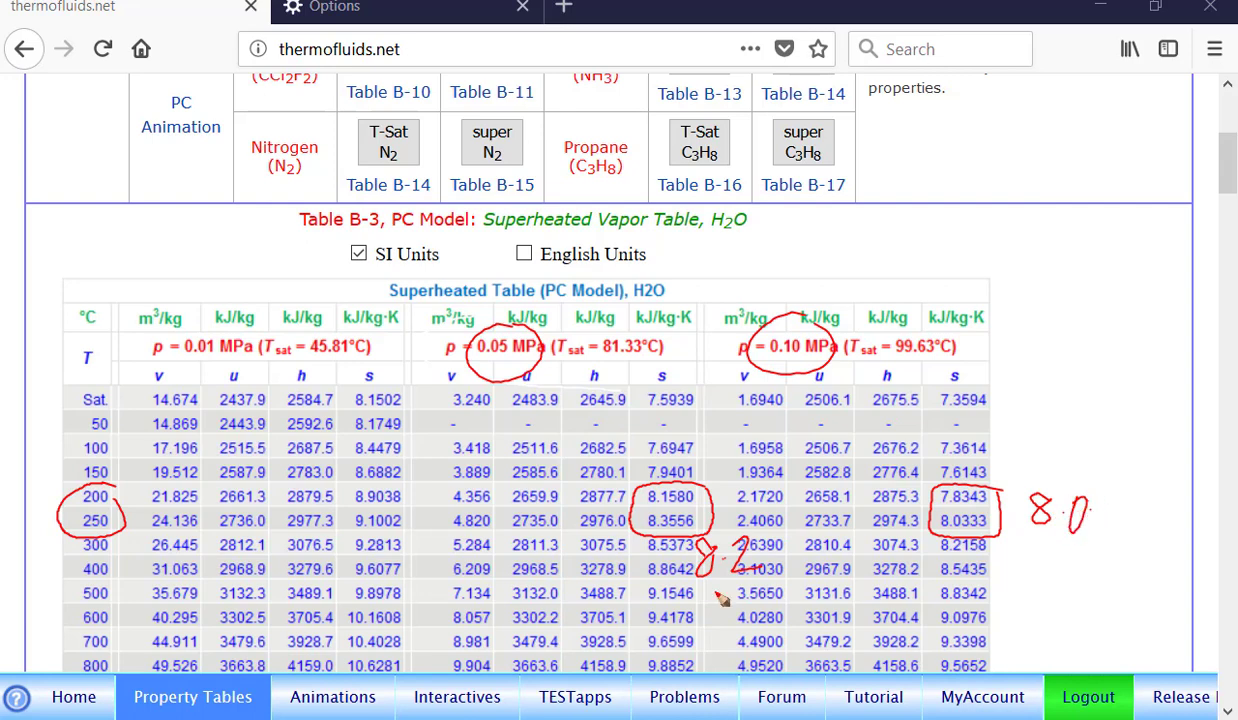
left_click_drag(720, 597, 712, 574)
mouse_move(1090, 478)
left_mouse_down()
mouse_move(1025, 462)
mouse_move(1095, 480)
left_mouse_up()
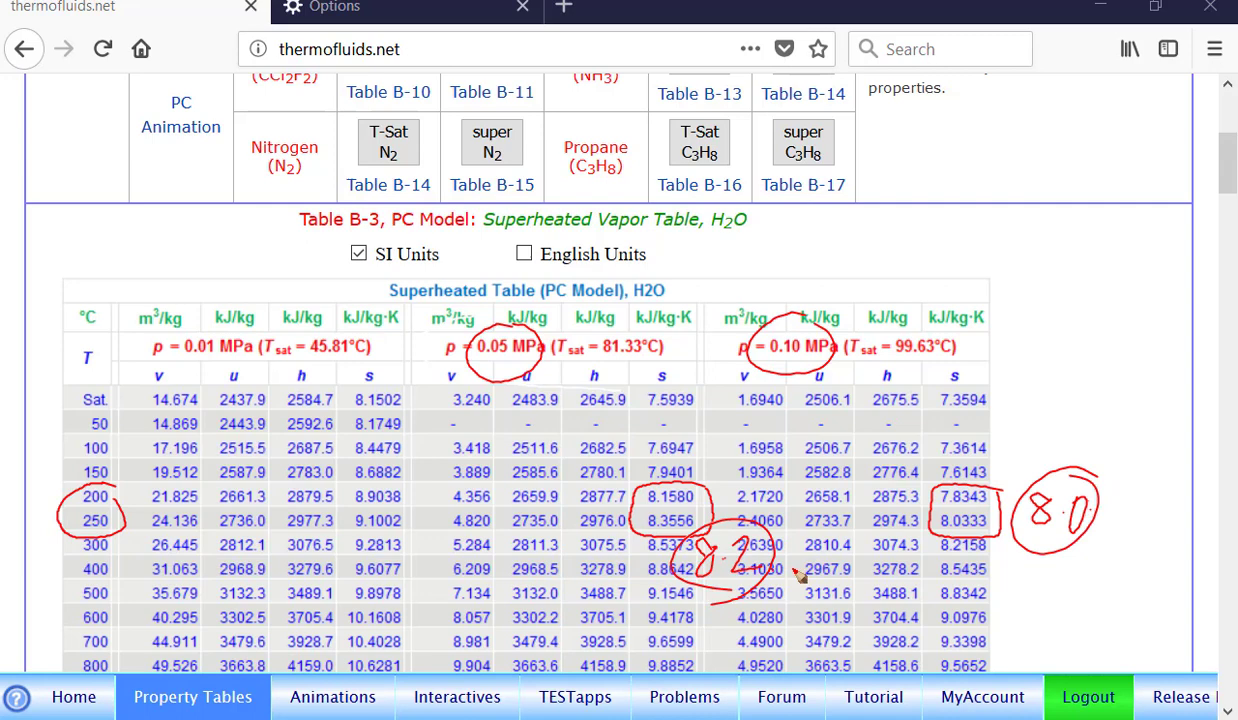
Arrow the two estimates to a final 8.09 estimate, then clear all red ink
mouse_move(750, 571)
left_mouse_down()
mouse_move(1005, 540)
mouse_move(935, 575)
mouse_move(1062, 634)
left_mouse_up()
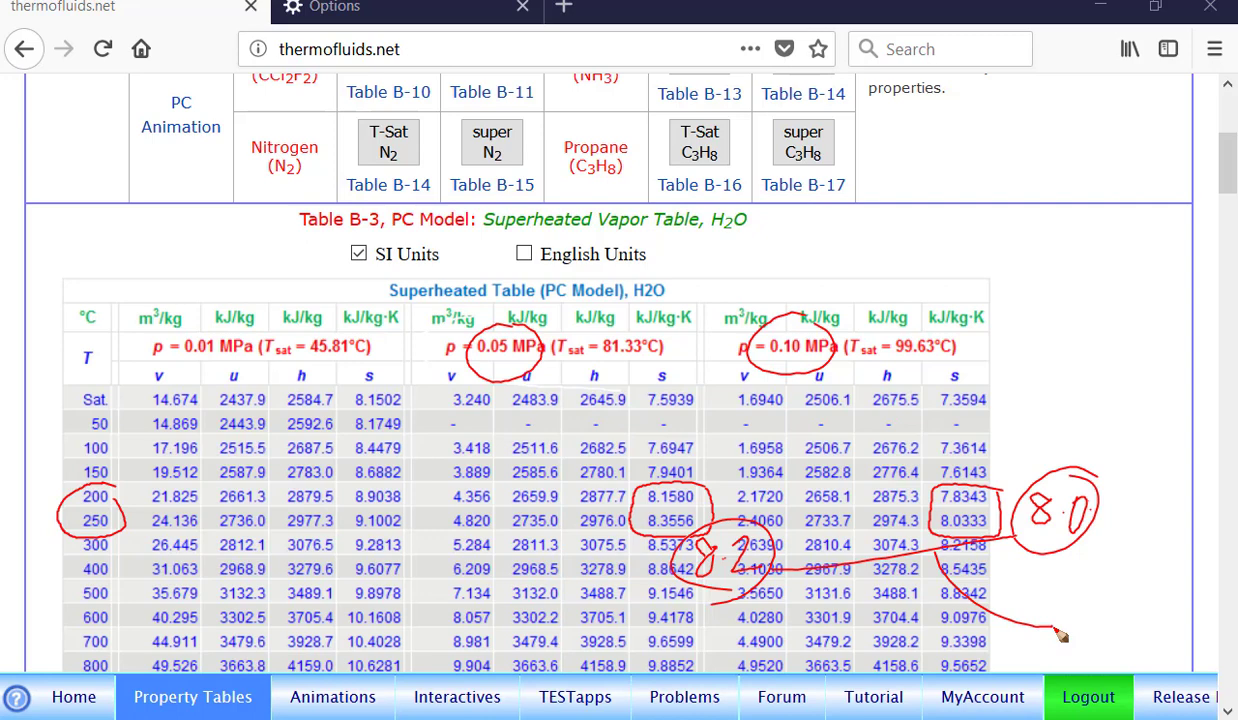
mouse_move(1062, 634)
left_mouse_down()
mouse_move(1066, 614)
mouse_move(1068, 630)
mouse_move(1101, 612)
mouse_move(1099, 641)
left_mouse_up()
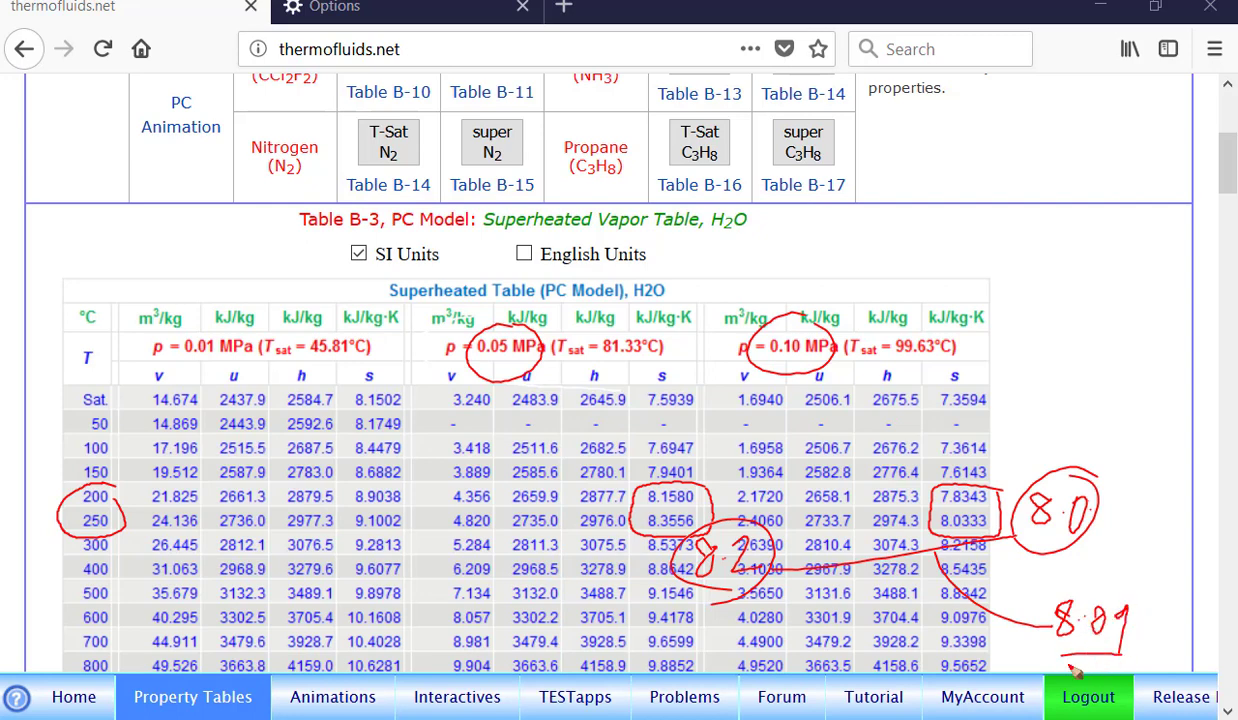
left_click_drag(1068, 651, 1130, 650)
left_click_drag(1063, 660, 1135, 658)
key("ctrl+shift+c")
Open the PC TESTapp state calculator and scroll to the H2O State Panel
scroll(610, 370, "up", 5)
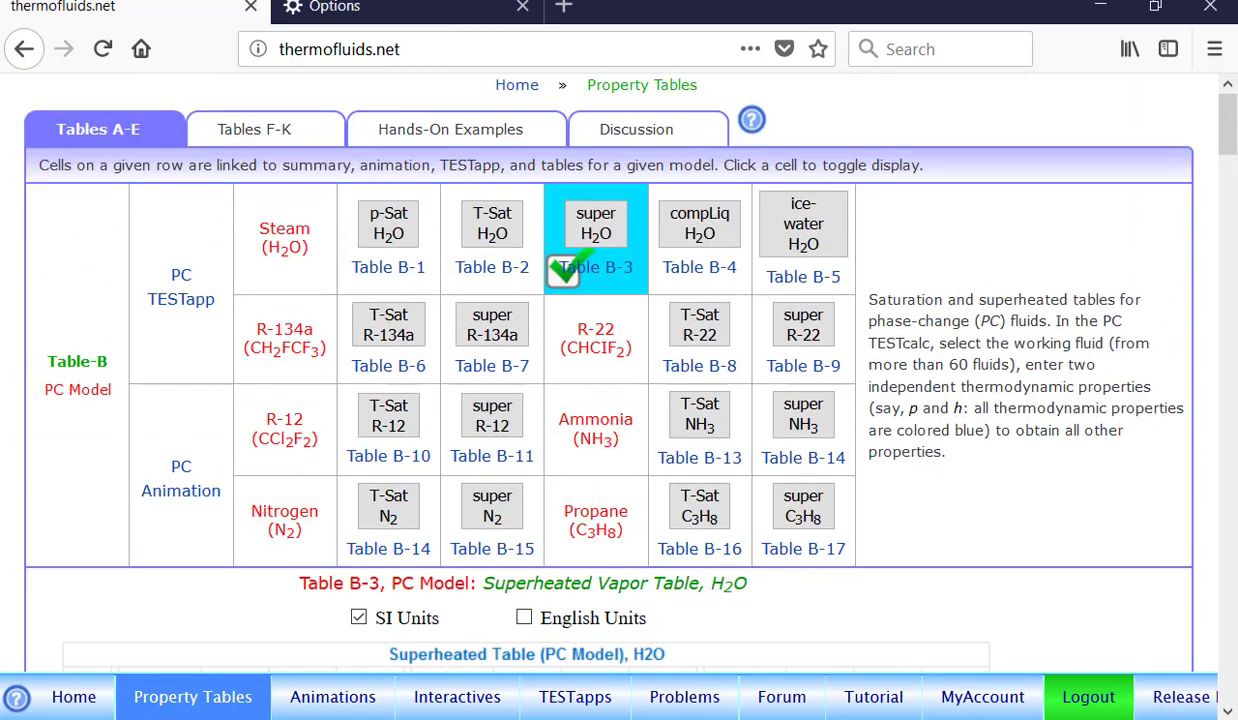
left_click(177, 305)
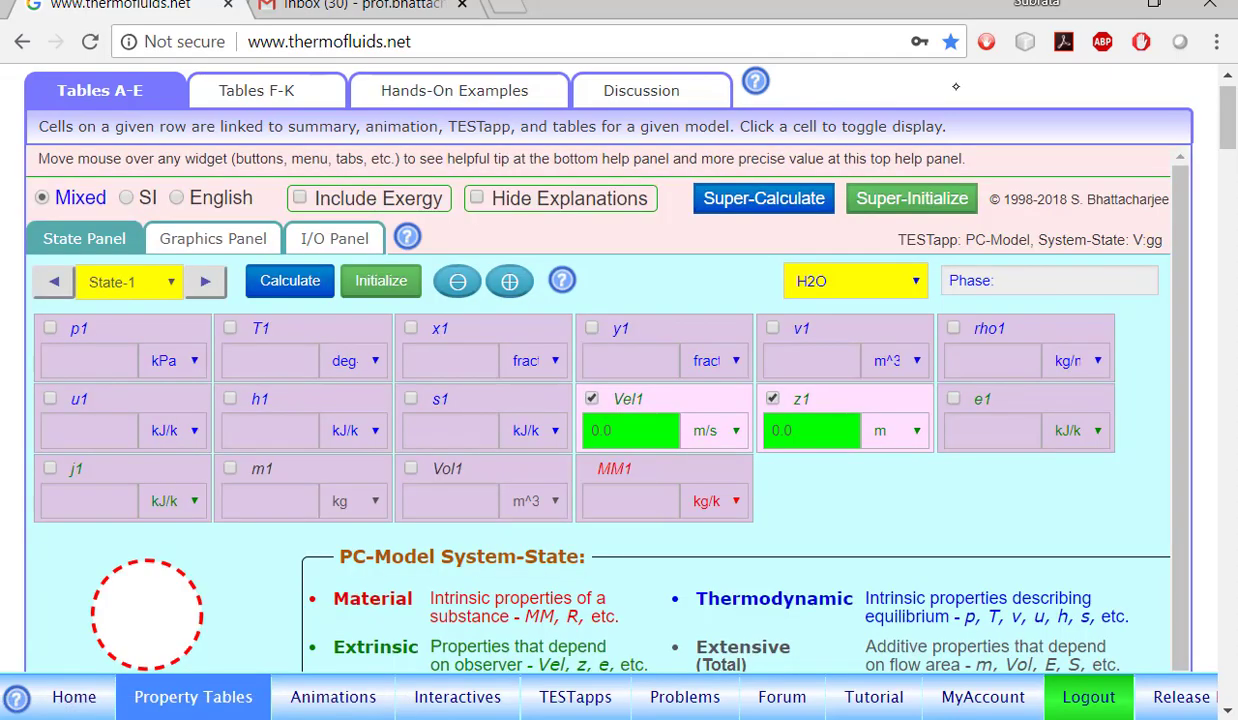
scroll(607, 400, "down", 3)
scroll(607, 400, "down", 2)
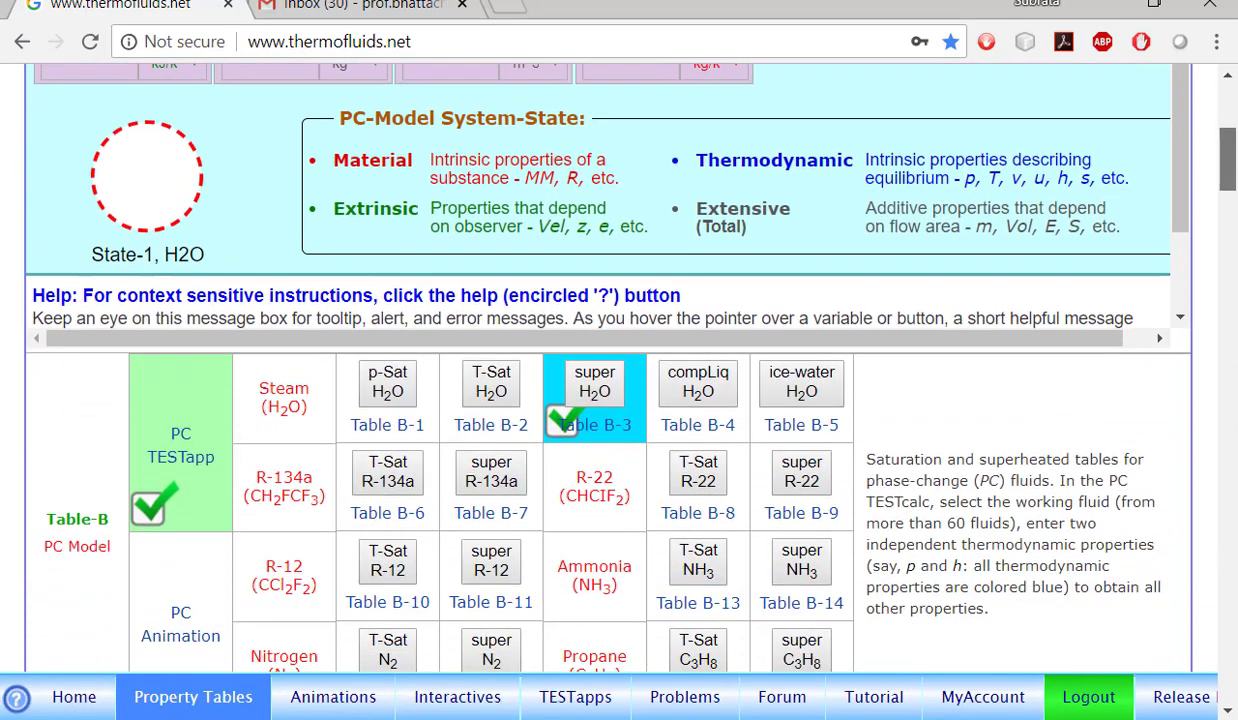
scroll(607, 400, "up", 4)
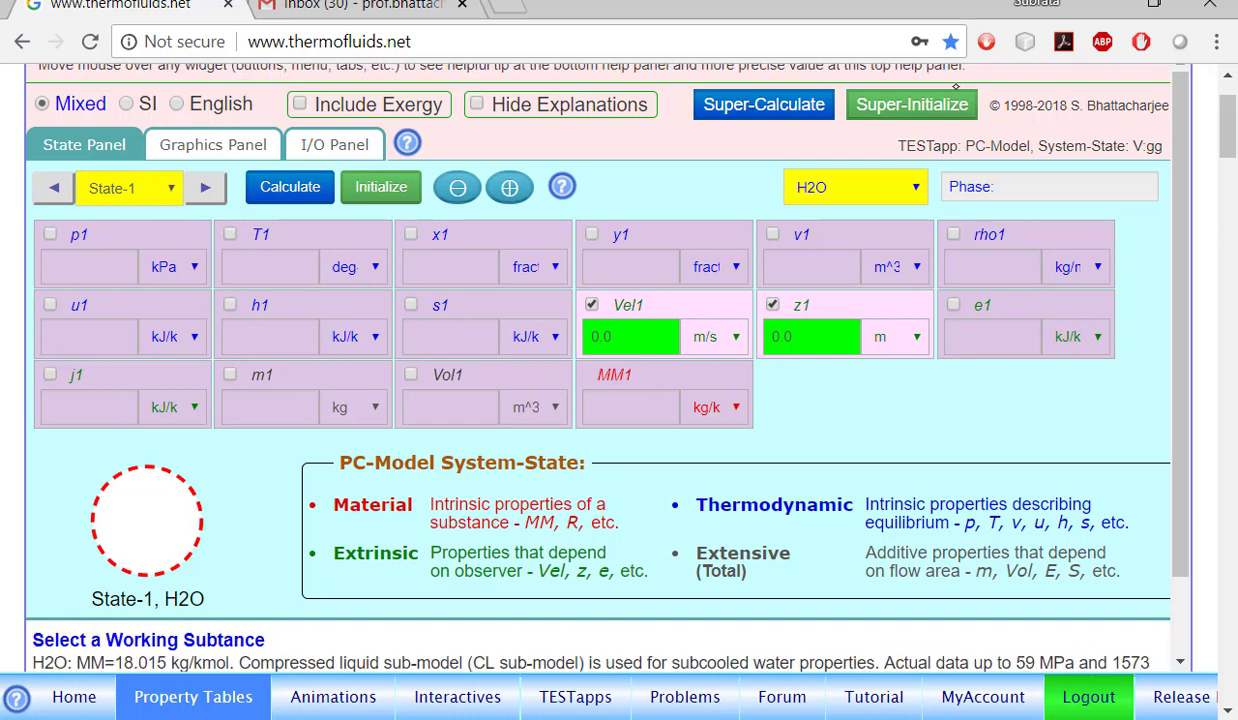
Calculate State-1 with p1 = 70 kPa and T1 = 220 °C, giving s1 = 8.08004 kJ/kg·K
left_click(957, 94)
type("70")
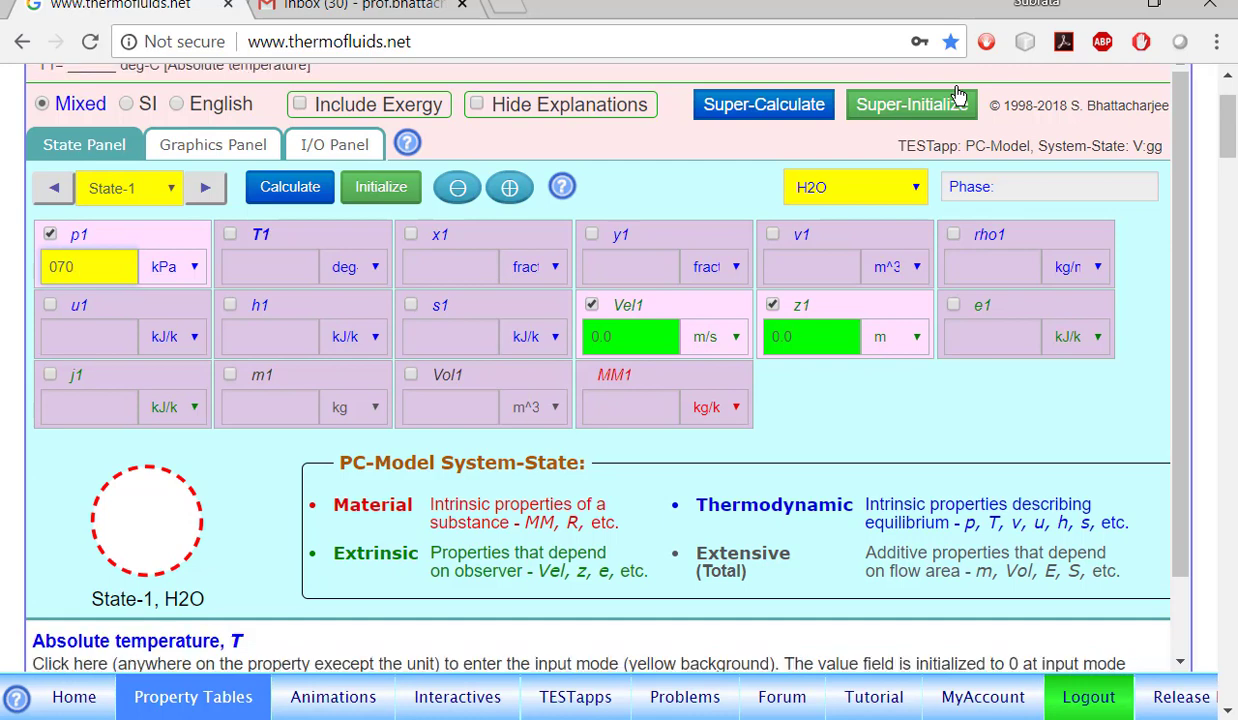
key("Tab")
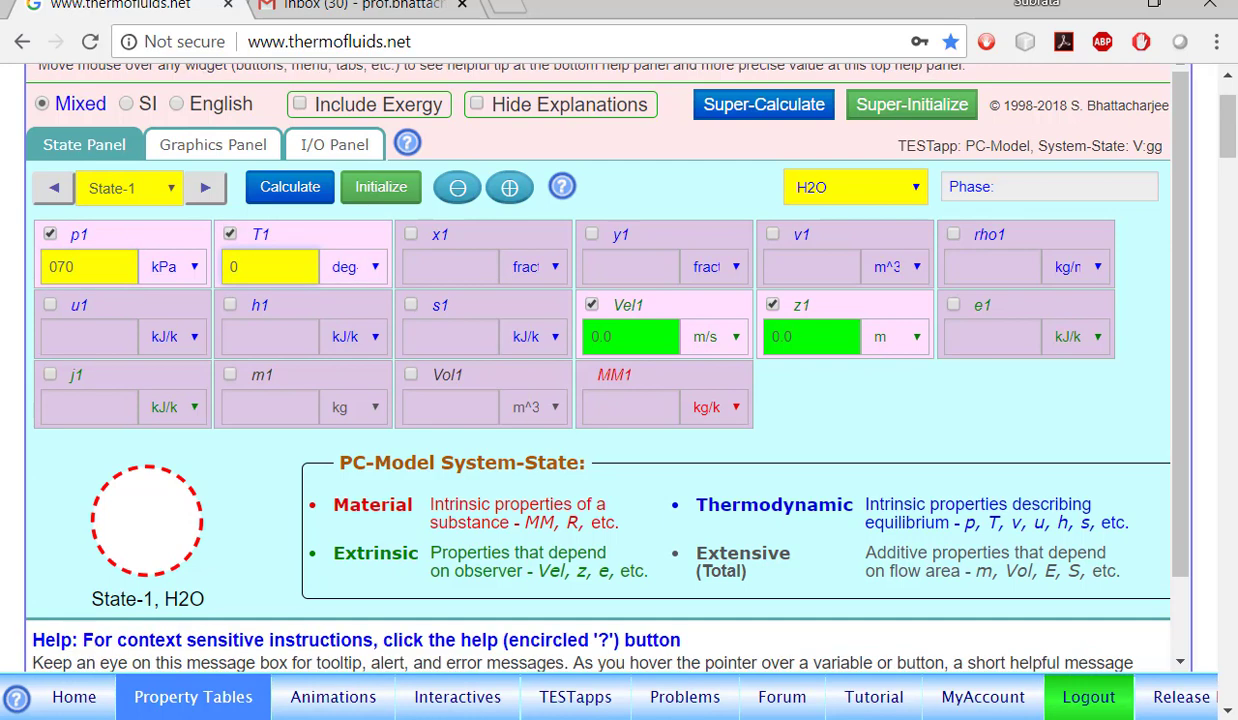
type("220")
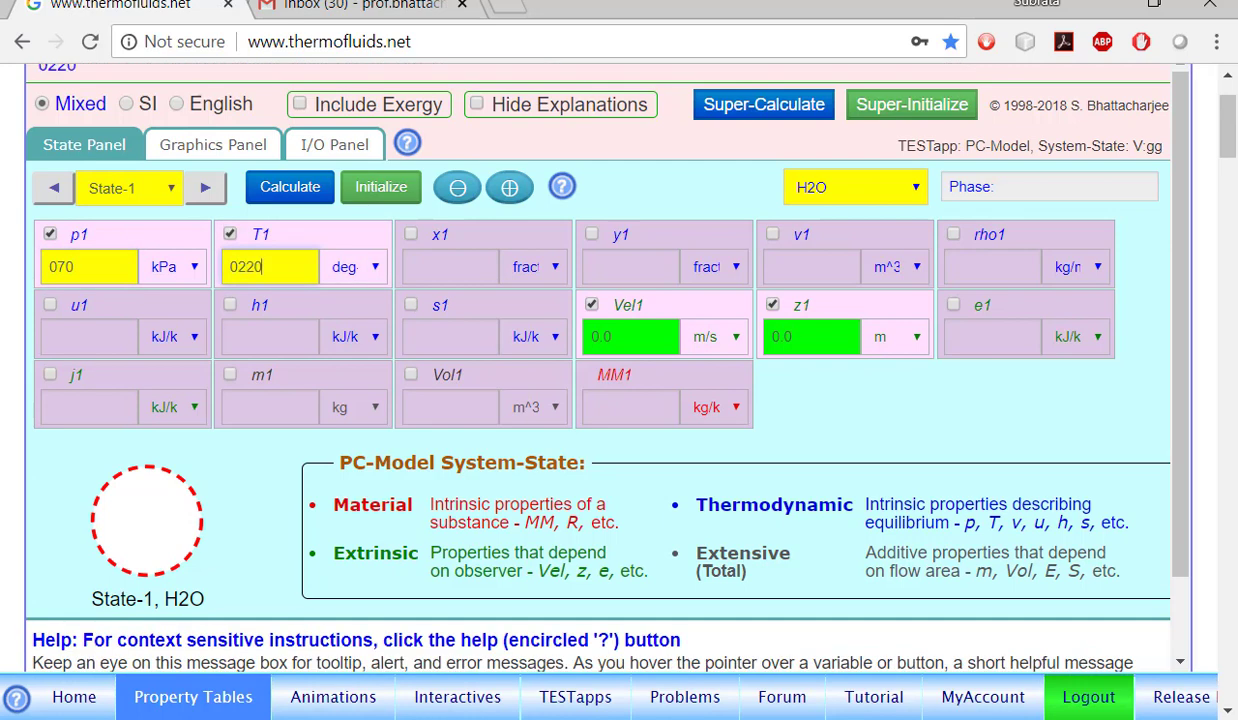
key("Return")
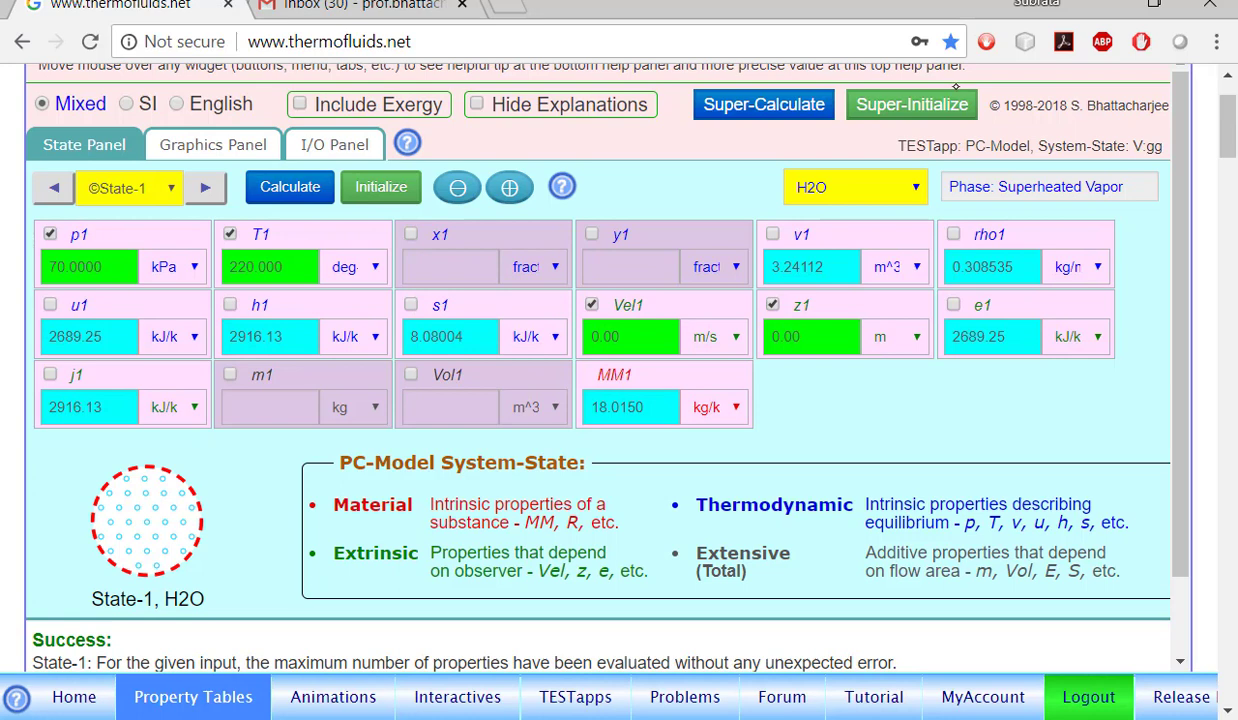
scroll(955, 87, "up", 1)
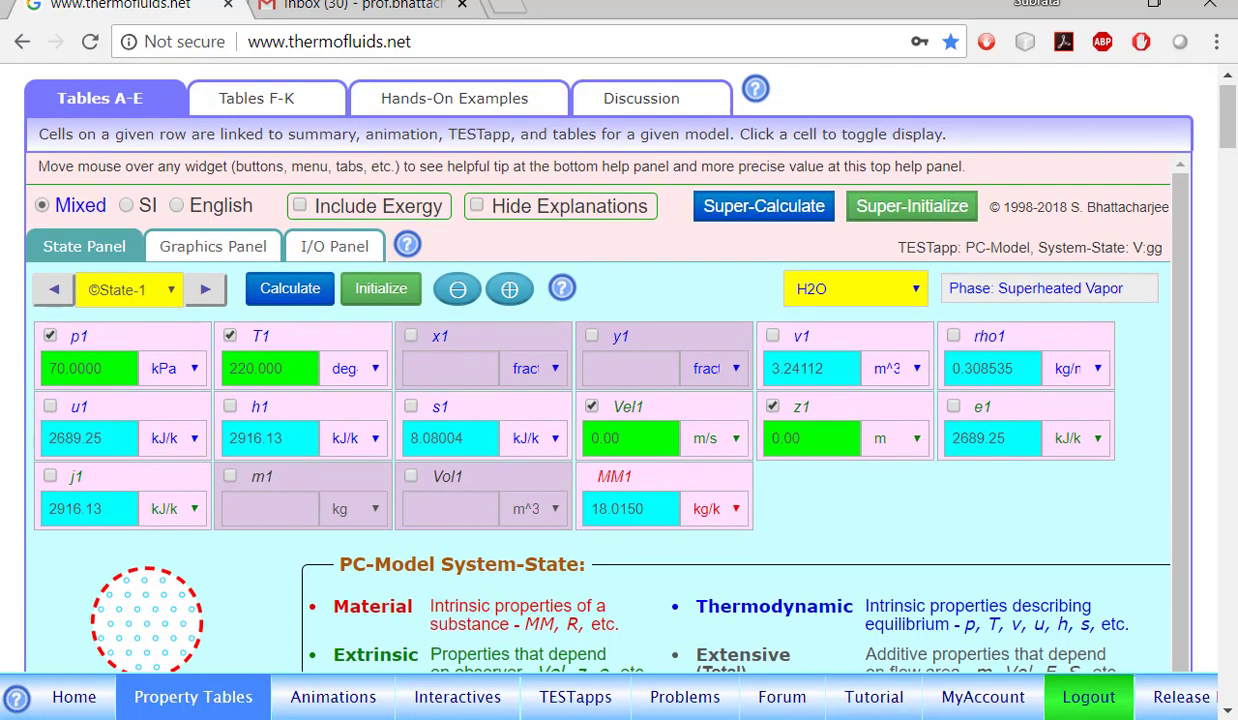